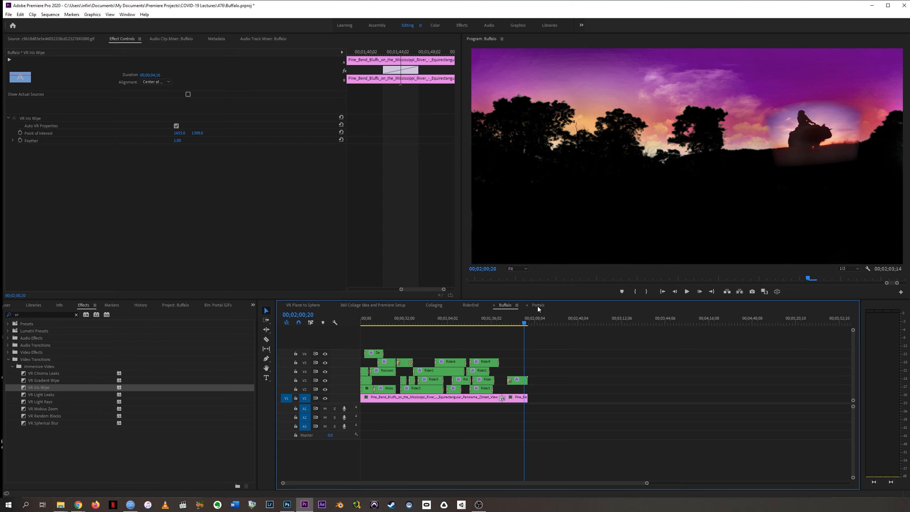
Open the Portals sequence and hide video tracks V3 through V7, keeping only the V2 portal over the background.
{"action": "left_click", "coordinate": [538, 305]}
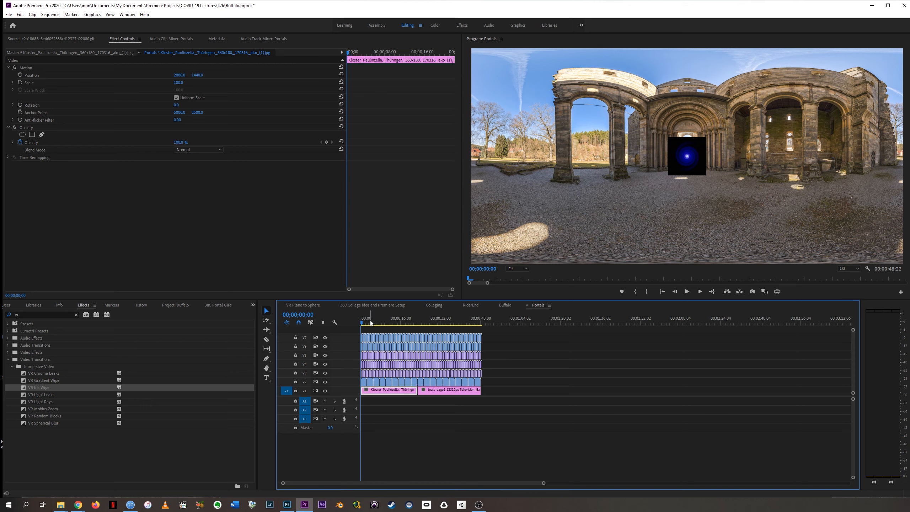
{"action": "key", "text": "="}
{"action": "key", "text": "="}
{"action": "key", "text": "="}
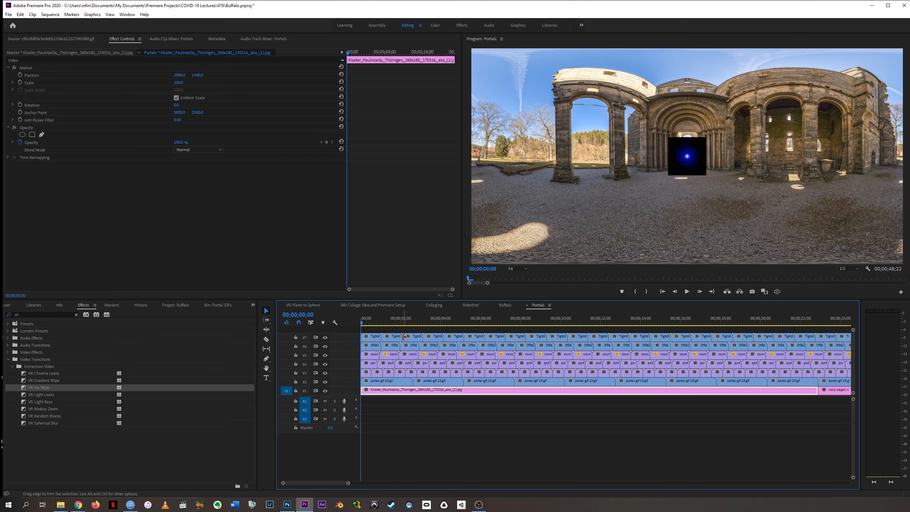
{"action": "key", "text": "minus"}
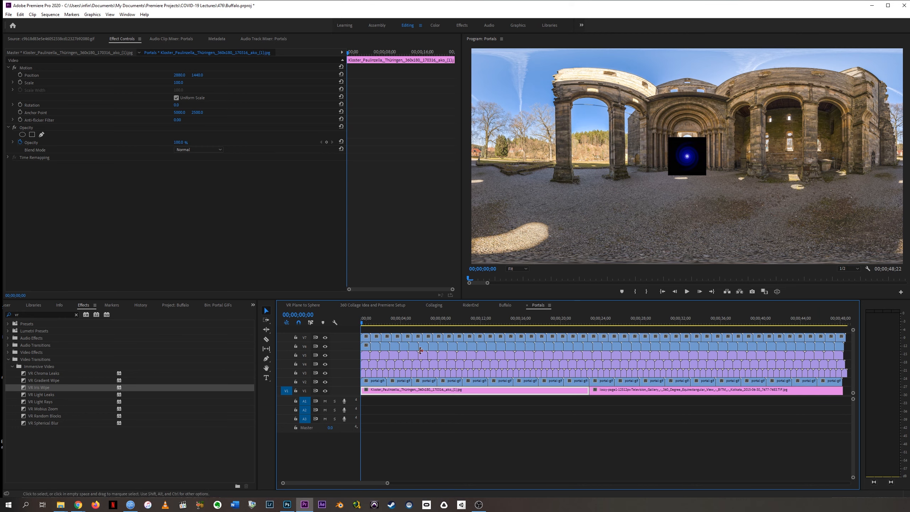
{"action": "left_click_drag", "start_coordinate": [325, 338], "coordinate": [326, 384]}
{"action": "left_click", "coordinate": [325, 382]}
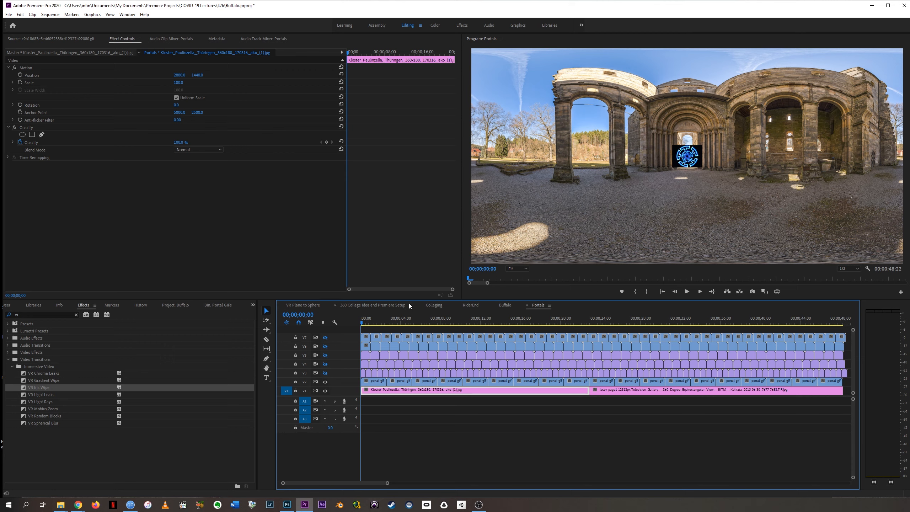
Open the Portal GIFs bin and turn on the VR video display in the program monitor at the sequence start.
{"action": "key", "text": "minus"}
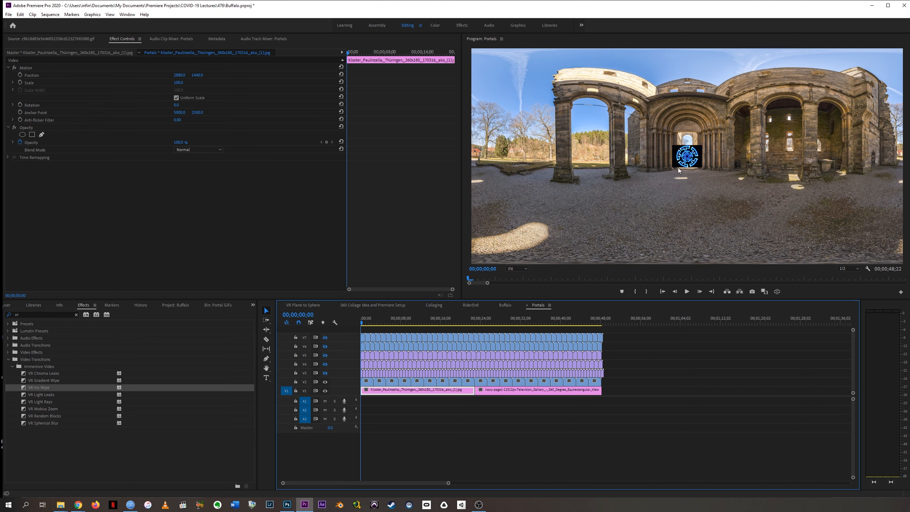
{"action": "key", "text": "="}
{"action": "key", "text": "="}
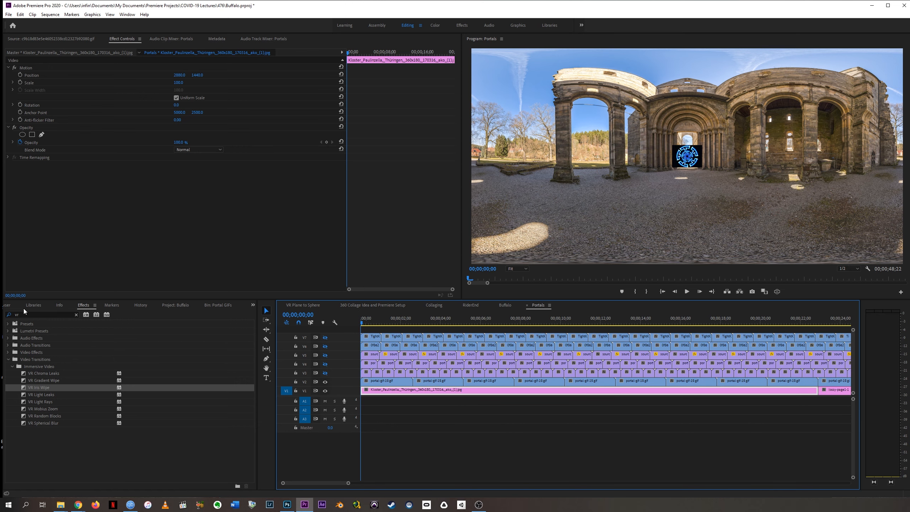
{"action": "left_click", "coordinate": [222, 305]}
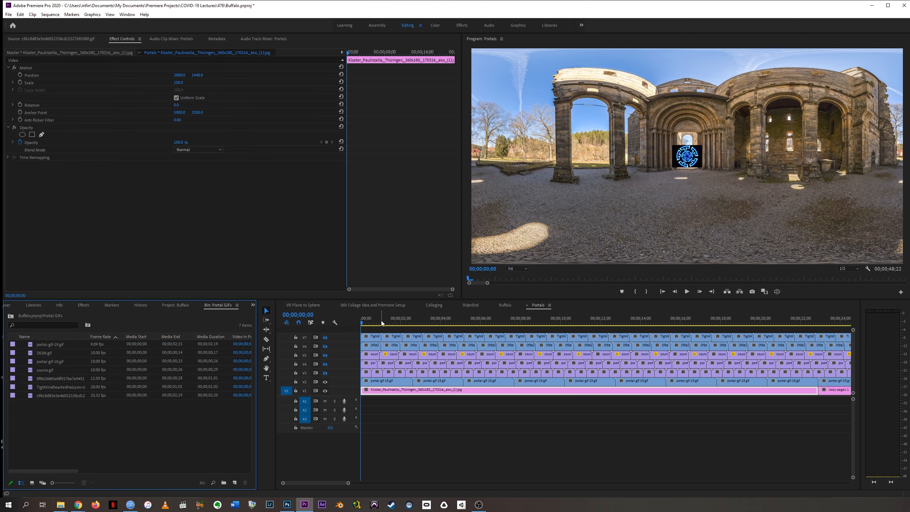
{"action": "left_click_drag", "start_coordinate": [381, 320], "coordinate": [354, 323]}
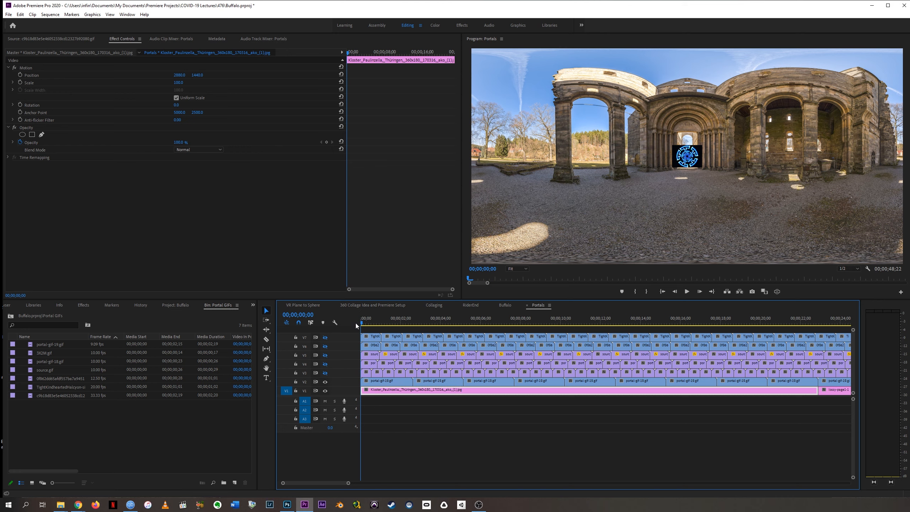
{"action": "key", "text": "="}
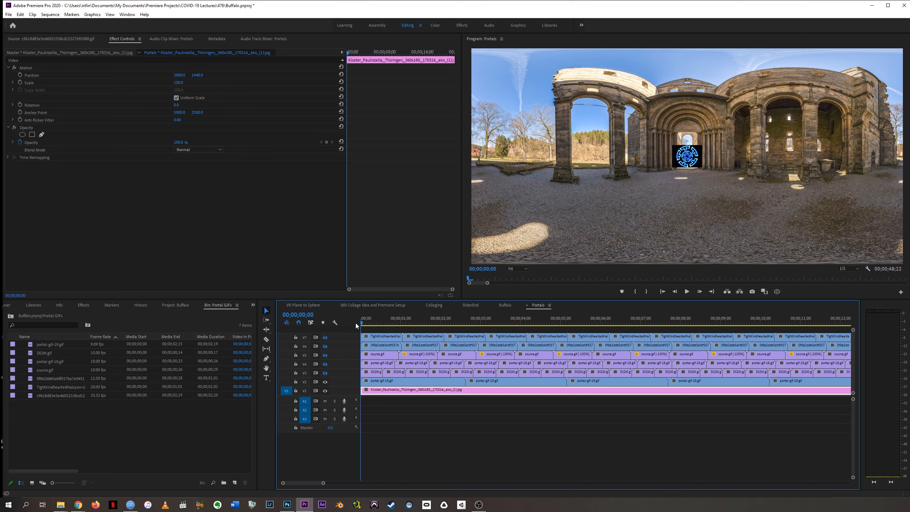
{"action": "left_click", "coordinate": [777, 292]}
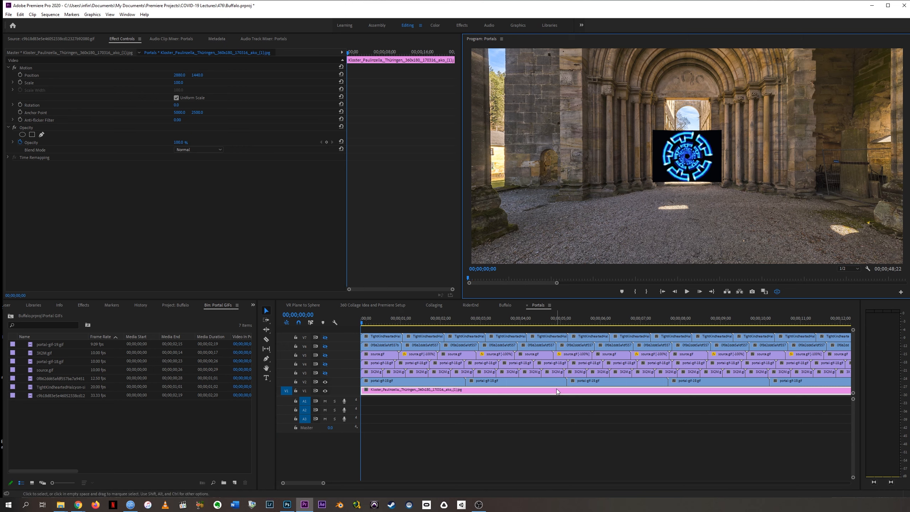
Delete all repeated portal clips on track V2 except the first one.
{"action": "left_click", "coordinate": [524, 323]}
{"action": "key", "text": "minus"}
{"action": "key", "text": "minus"}
{"action": "key", "text": "minus"}
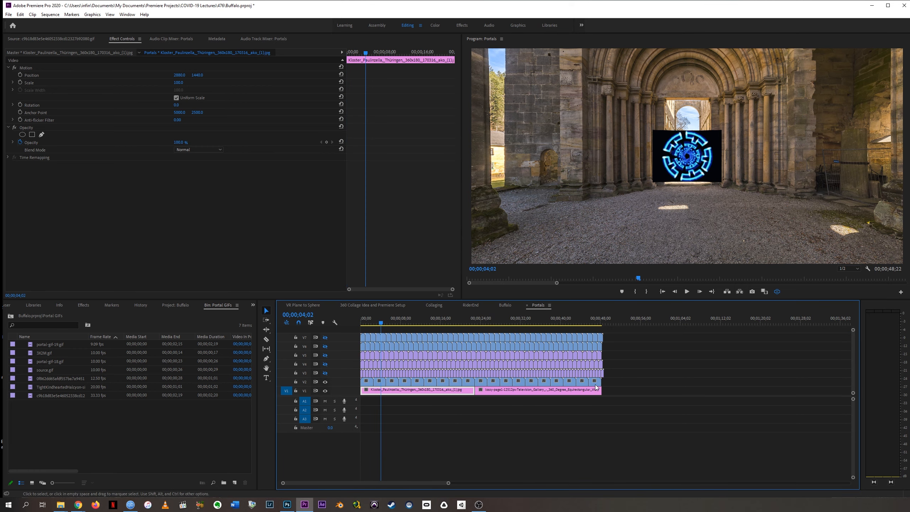
{"action": "left_click_drag", "start_coordinate": [608, 385], "coordinate": [378, 382]}
{"action": "key", "text": "Delete"}
Place portal-gif-19.gif from the Portal GIFs bin on track V2 directly after the first portal clip.
{"action": "left_click_drag", "start_coordinate": [371, 319], "coordinate": [369, 323]}
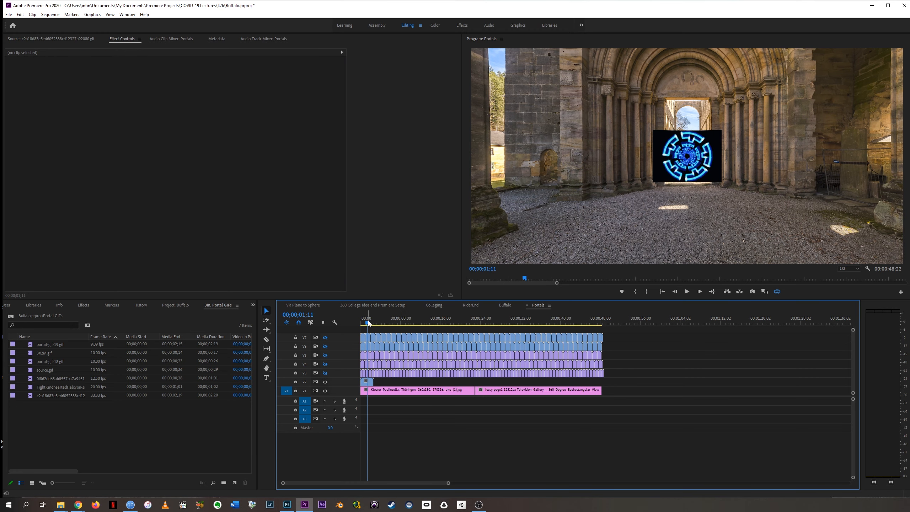
{"action": "key", "text": "="}
{"action": "key", "text": "="}
{"action": "key", "text": "="}
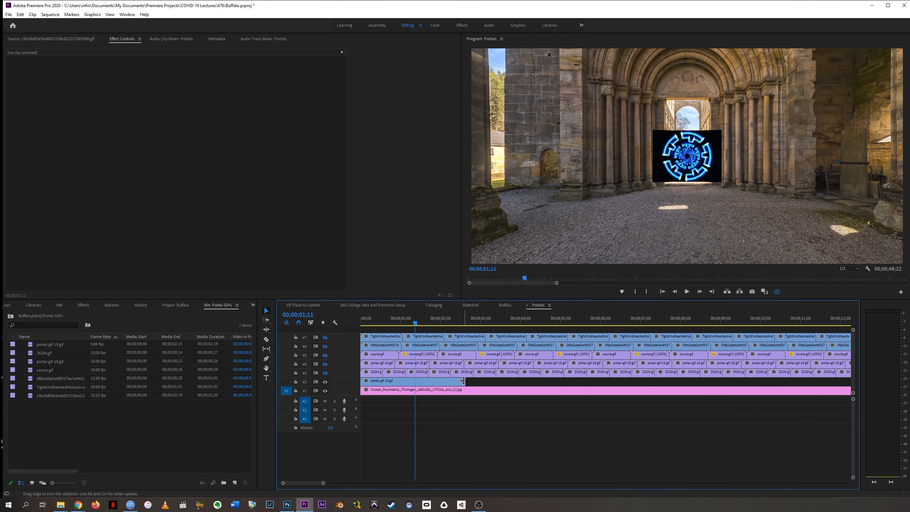
{"action": "left_click_drag", "start_coordinate": [462, 380], "coordinate": [494, 380]}
{"action": "left_click", "coordinate": [34, 345]}
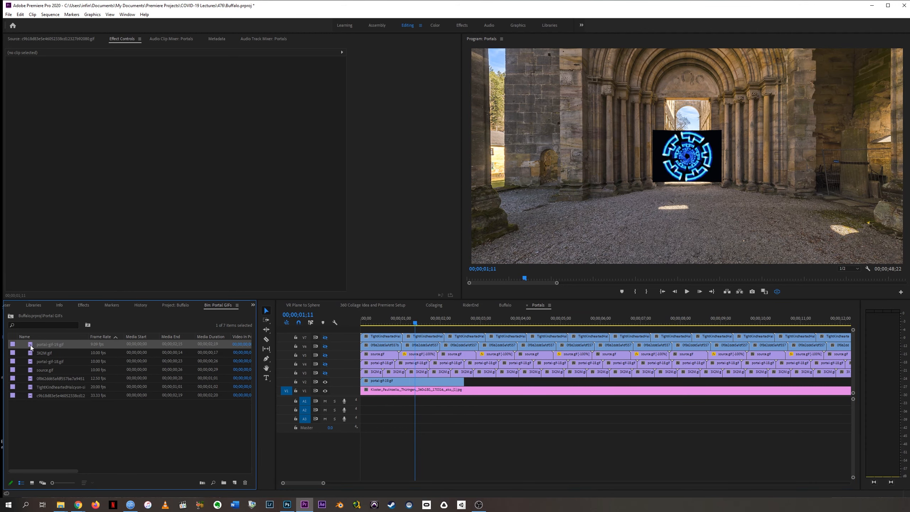
{"action": "left_click_drag", "start_coordinate": [30, 345], "coordinate": [468, 389]}
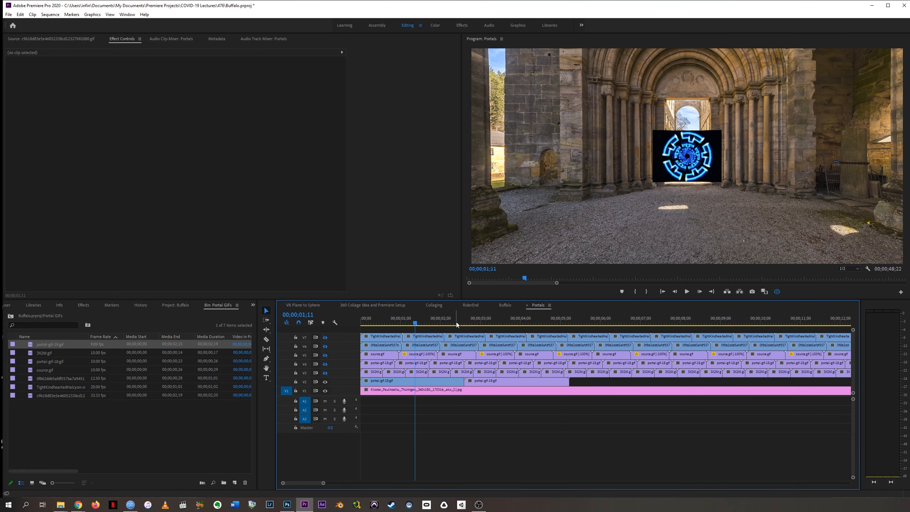
Play back the portal animation across the join of the two V2 clips to examine how it loops.
{"action": "left_click_drag", "start_coordinate": [369, 319], "coordinate": [323, 335]}
{"action": "key", "text": "space"}
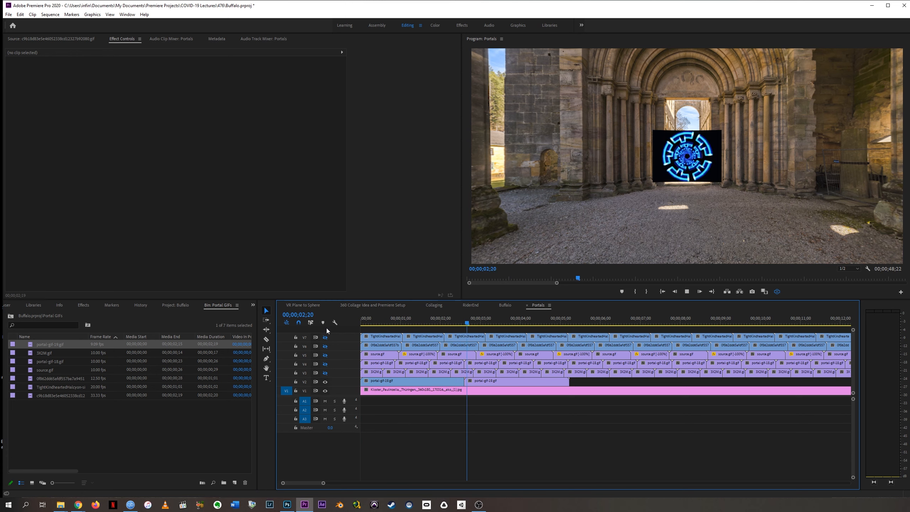
{"action": "left_click", "coordinate": [455, 319]}
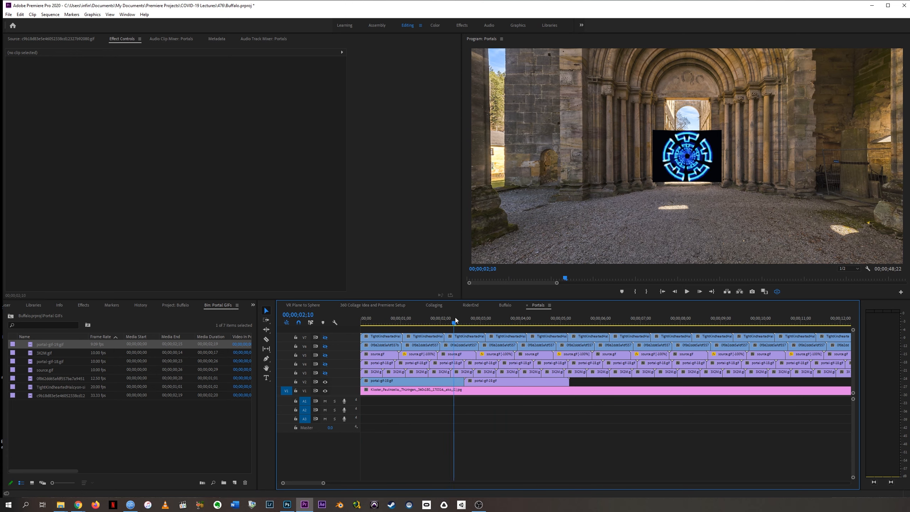
{"action": "left_click", "coordinate": [459, 318]}
{"action": "key", "text": "space"}
{"action": "left_click_drag", "start_coordinate": [449, 322], "coordinate": [434, 322]}
{"action": "key", "text": "space"}
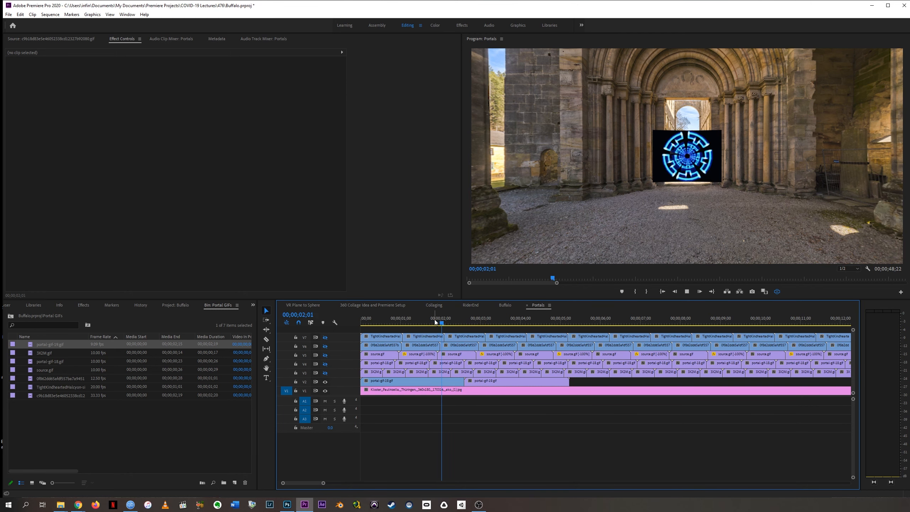
{"action": "left_click", "coordinate": [444, 319]}
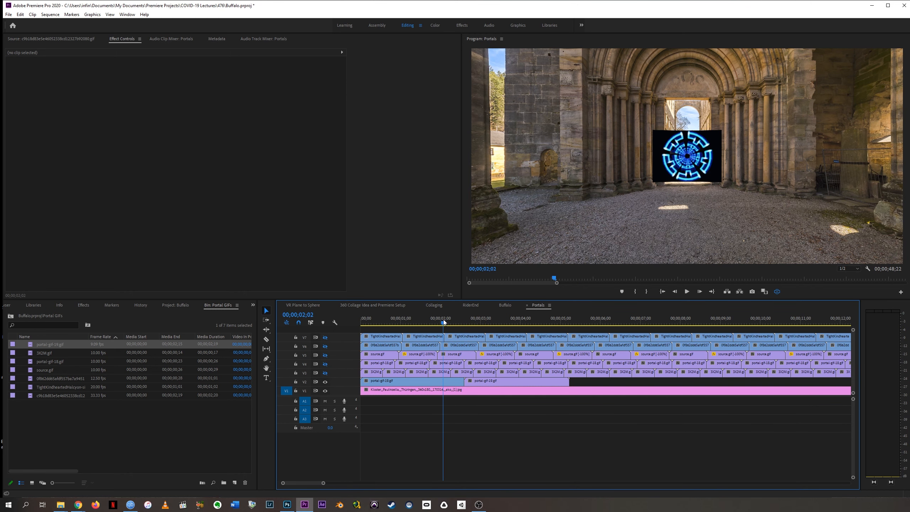
{"action": "left_click_drag", "start_coordinate": [443, 319], "coordinate": [433, 321]}
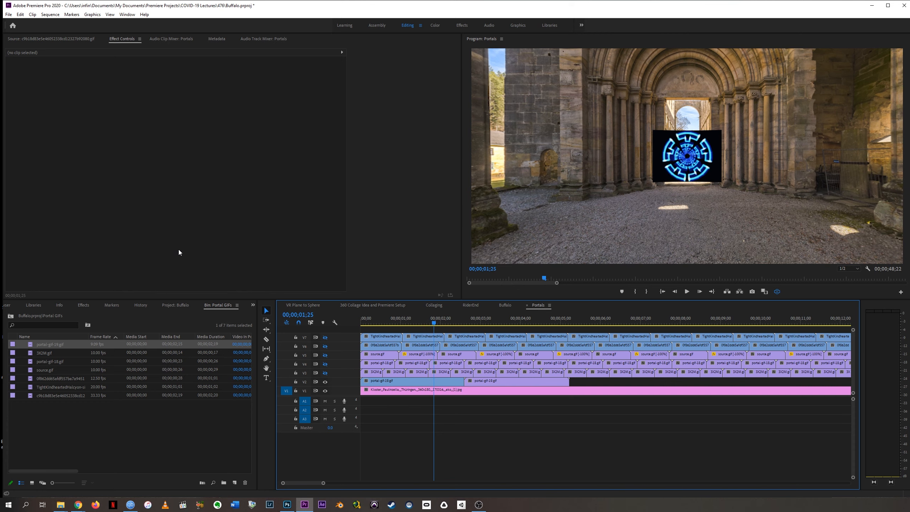
Step backward and forward frame by frame through the first V2 portal clip to examine how often its image changes.
{"action": "key", "text": "Left"}
{"action": "key", "text": "Left"}
{"action": "key", "text": "Left"}
{"action": "key", "text": "Left"}
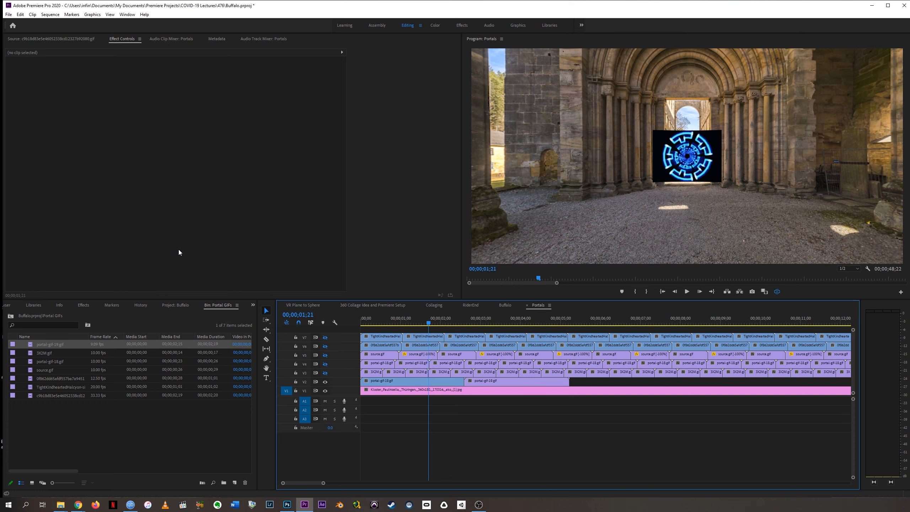
{"action": "key", "text": "Left"}
{"action": "key", "text": "Left"}
{"action": "key", "text": "Left"}
{"action": "key", "text": "Left"}
{"action": "key", "text": "Left"}
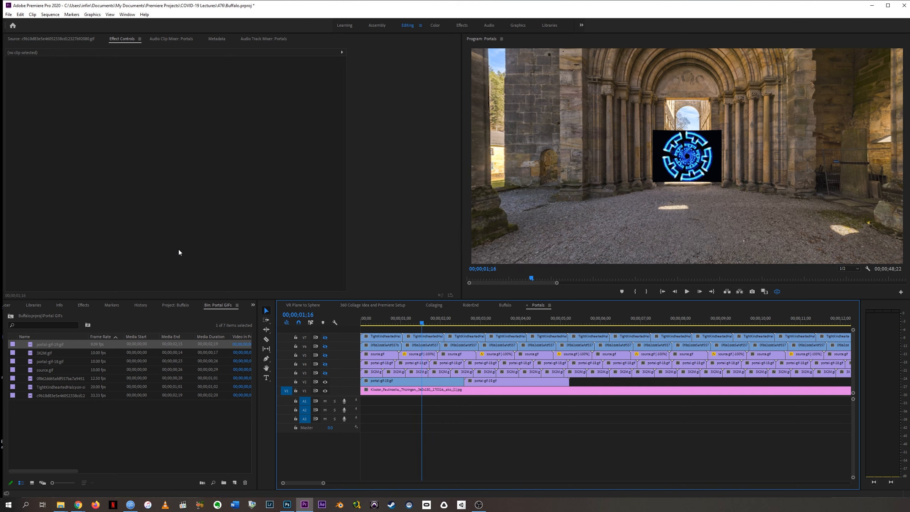
{"action": "key", "text": "Left"}
{"action": "key", "text": "Left"}
{"action": "key", "text": "Left"}
{"action": "key", "text": "Left"}
{"action": "key", "text": "Left"}
{"action": "key", "text": "Left"}
{"action": "key", "text": "Left"}
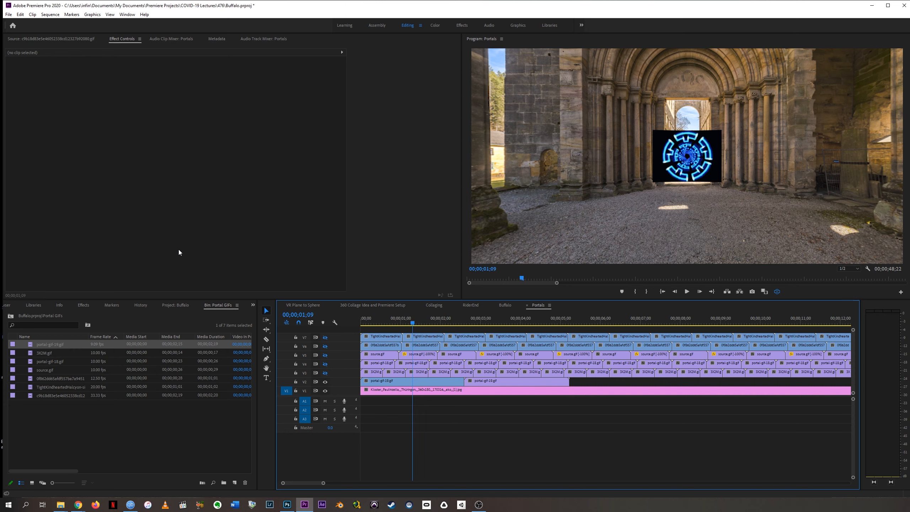
{"action": "key", "text": "Right"}
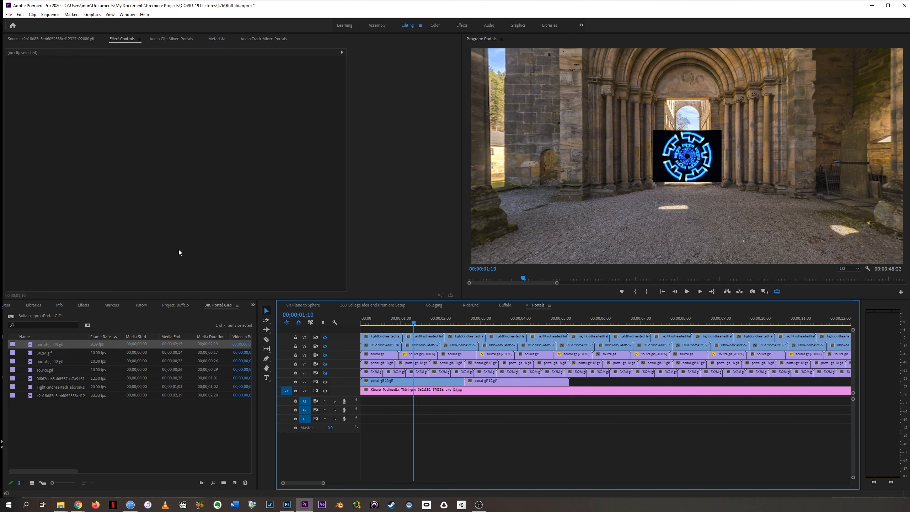
{"action": "key", "text": "Right"}
{"action": "key", "text": "Right"}
{"action": "key", "text": "Right"}
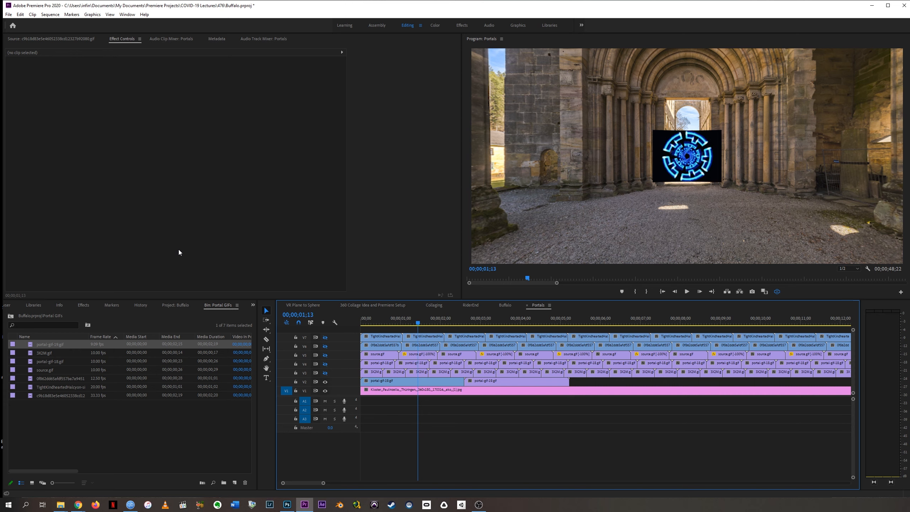
{"action": "key", "text": "Right"}
{"action": "key", "text": "Right"}
{"action": "key", "text": "Right"}
{"action": "key", "text": "Right"}
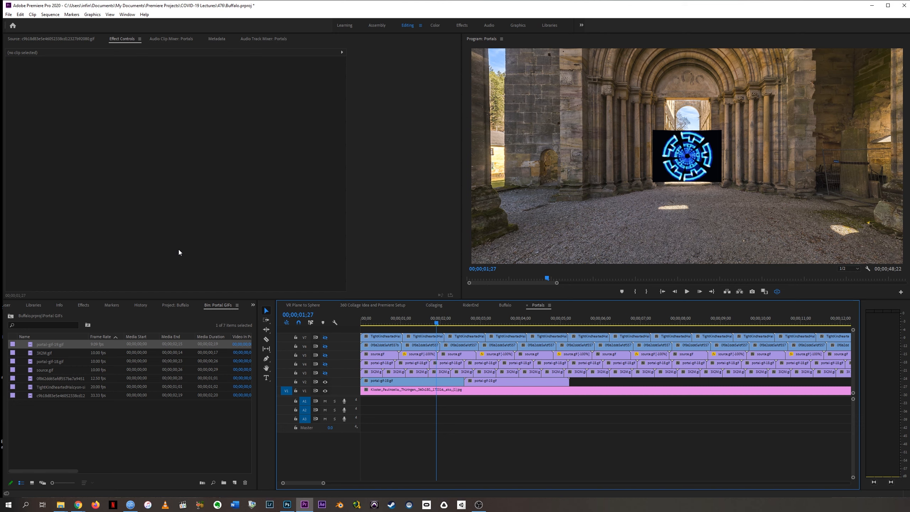
Replay the cut between the two V2 portal clips and step through its frames to look for repeated images.
{"action": "key", "text": "space"}
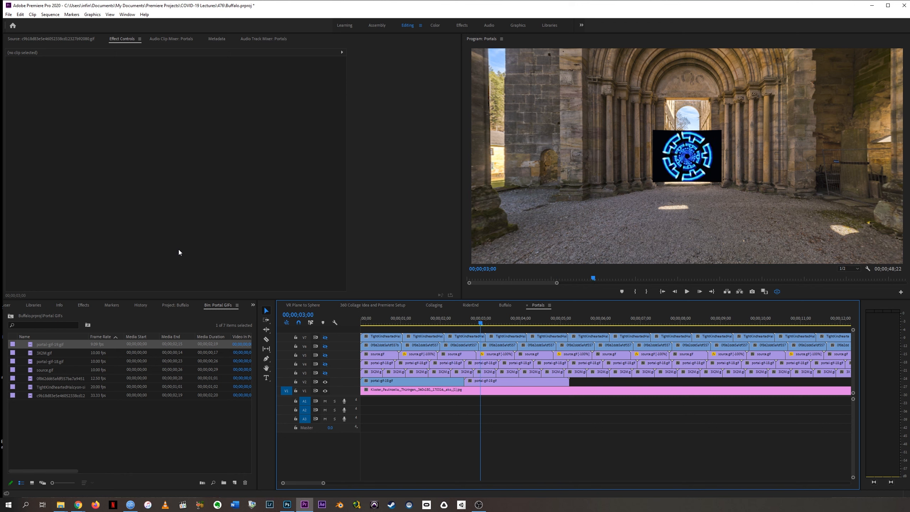
{"action": "key", "text": "j"}
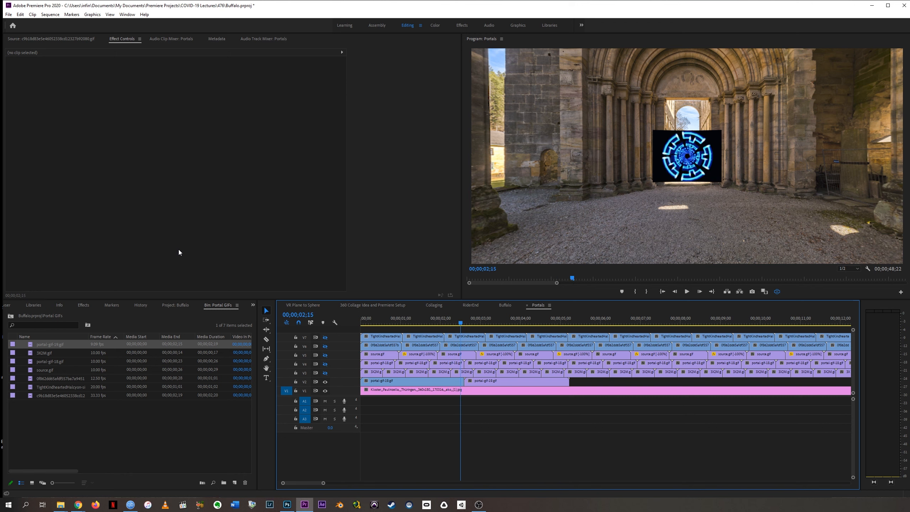
{"action": "key", "text": "Right"}
{"action": "key", "text": "Right"}
{"action": "key", "text": "Right"}
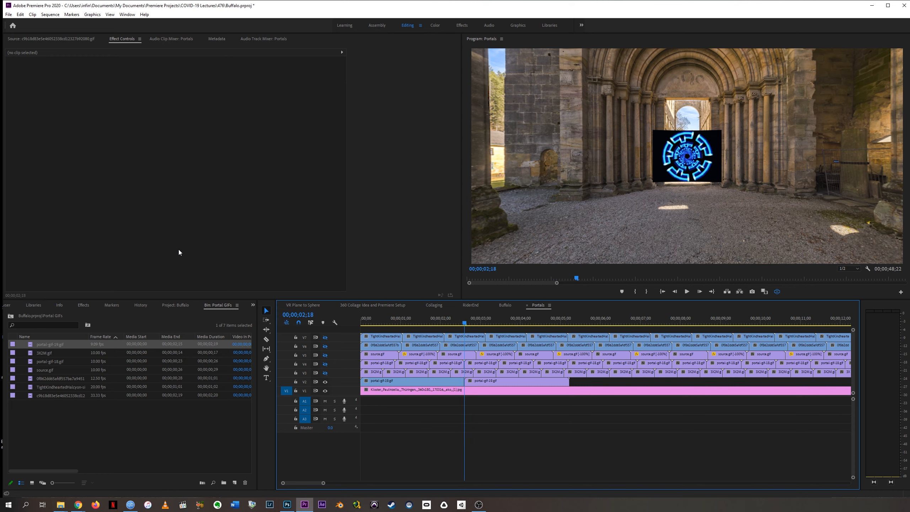
{"action": "key", "text": "Right"}
{"action": "key", "text": "Right"}
{"action": "key", "text": "Right"}
{"action": "key", "text": "Right"}
{"action": "key", "text": "Right"}
{"action": "key", "text": "Right"}
{"action": "key", "text": "Right"}
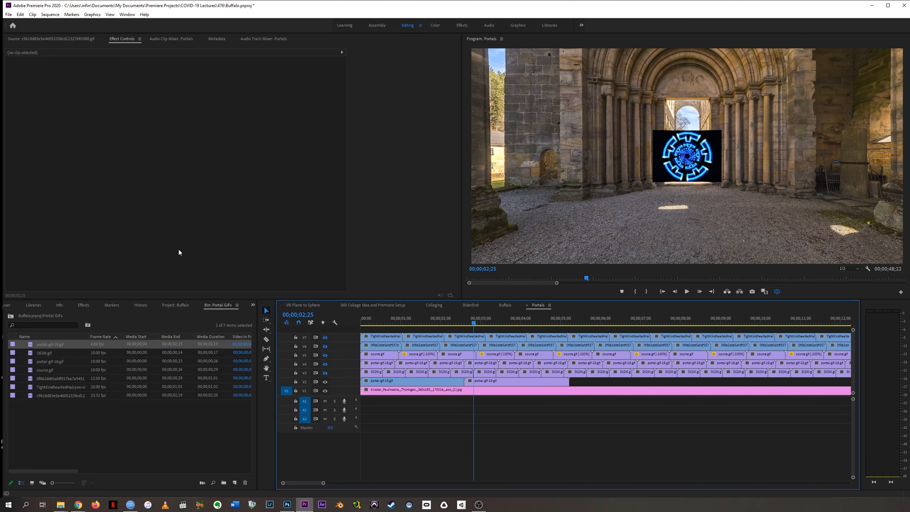
{"action": "key", "text": "Left"}
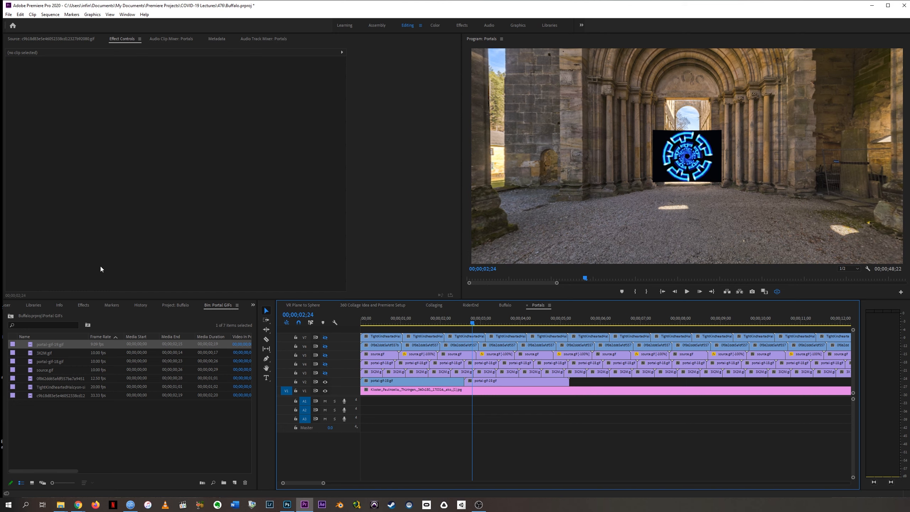
Trim about three frames off the start of the second V2 portal clip and move it against the first clip.
{"action": "key", "text": "="}
{"action": "key", "text": "="}
{"action": "key", "text": "="}
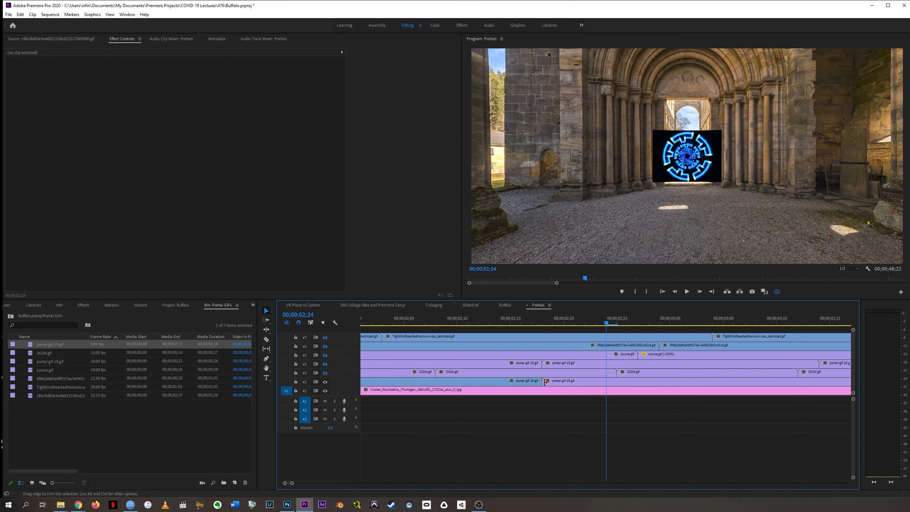
{"action": "left_click_drag", "start_coordinate": [546, 382], "coordinate": [575, 381]}
{"action": "right_click", "coordinate": [568, 383]}
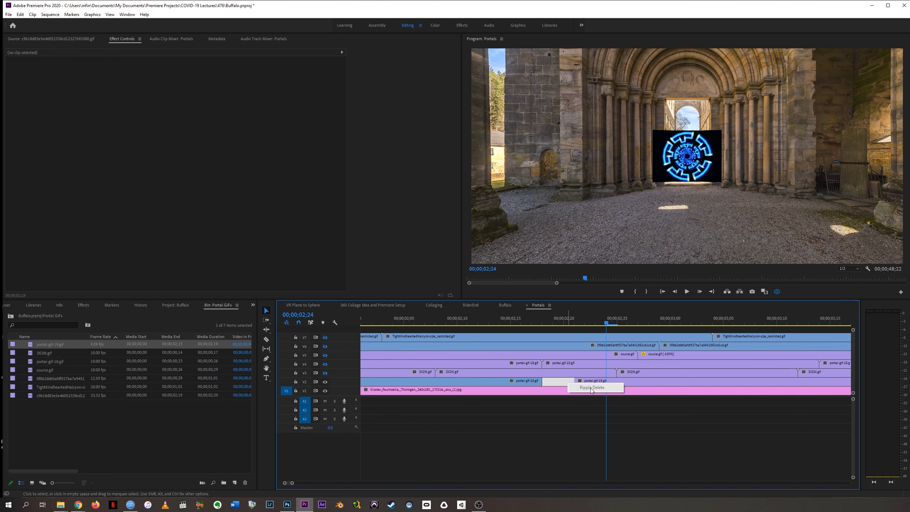
{"action": "left_click", "coordinate": [568, 381]}
{"action": "left_click_drag", "start_coordinate": [582, 383], "coordinate": [551, 387]}
Step frame by frame across the join of the two V2 portal clips to check for repeated images.
{"action": "left_click", "coordinate": [497, 318]}
{"action": "key", "text": "Right"}
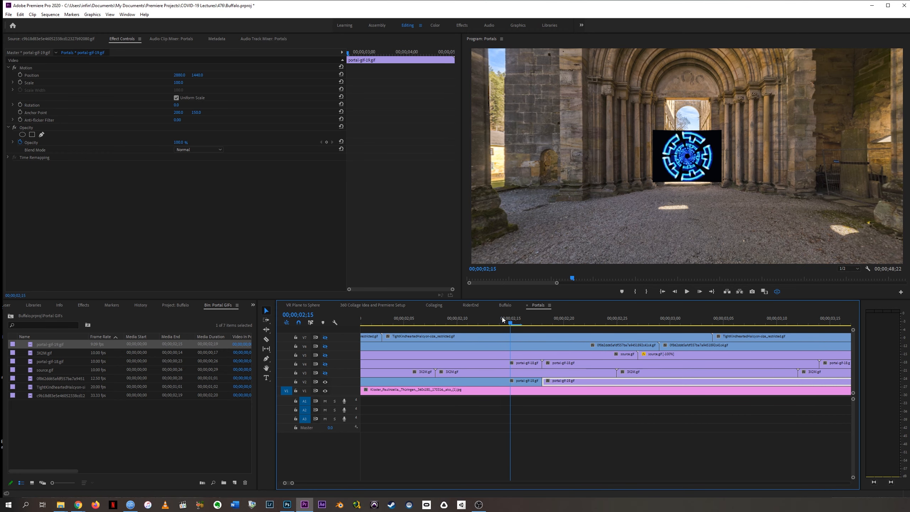
{"action": "key", "text": "Right"}
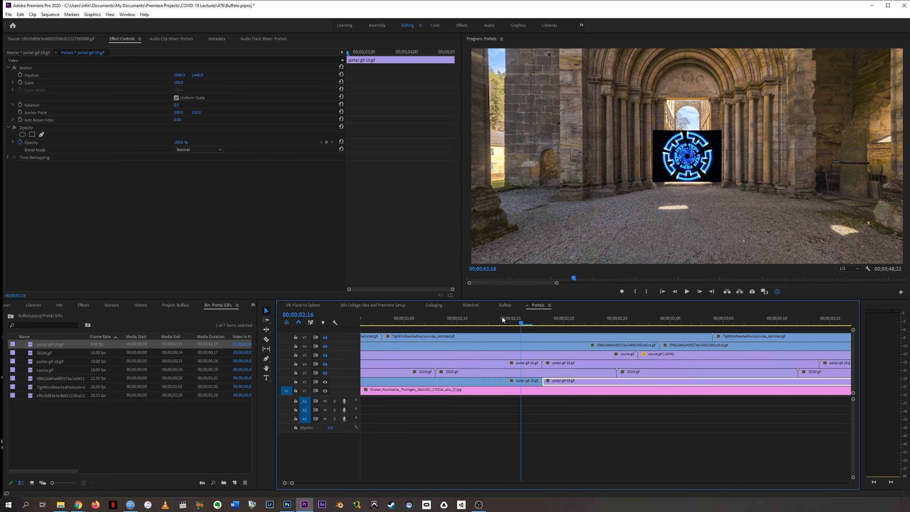
{"action": "key", "text": "Right"}
{"action": "key", "text": "Right"}
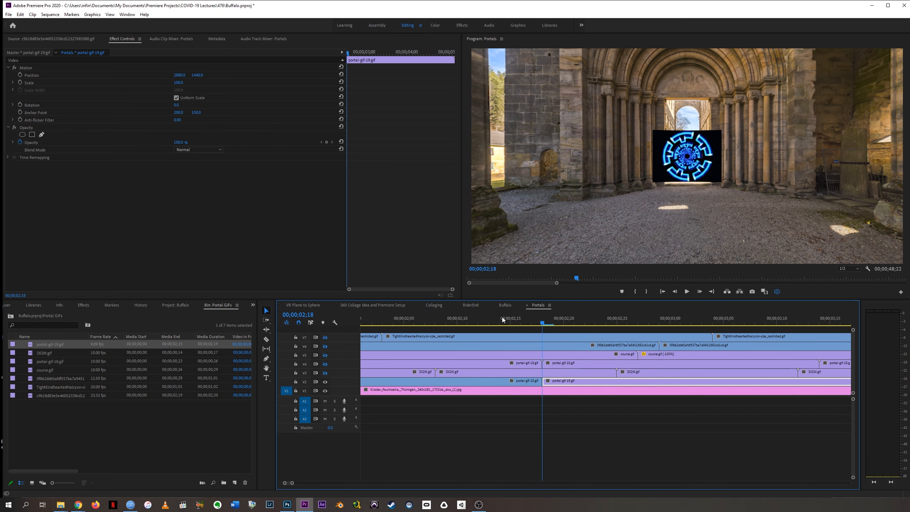
{"action": "key", "text": "Right"}
{"action": "key", "text": "Right"}
{"action": "key", "text": "Right"}
{"action": "key", "text": "Right"}
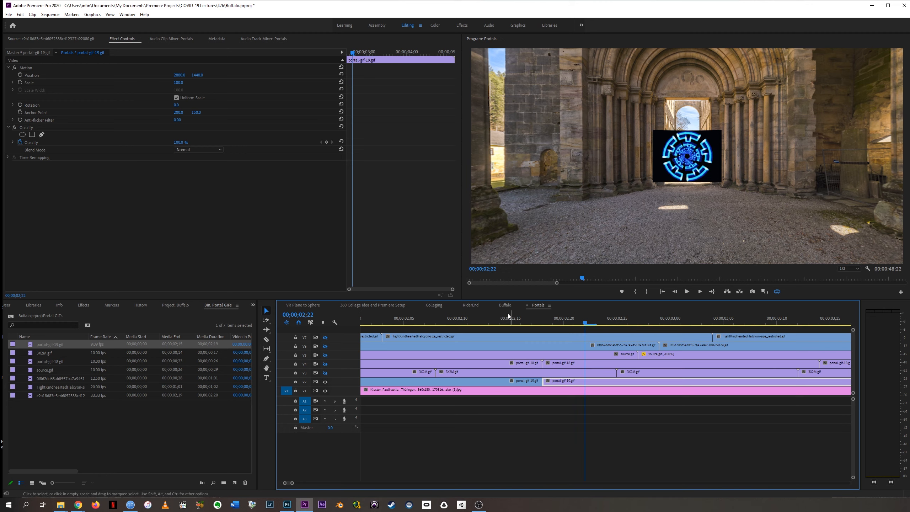
Play the portal animation through both V2 clips to examine how smoothly the trimmed join loops.
{"action": "left_click", "coordinate": [445, 317]}
{"action": "key", "text": "minus"}
{"action": "key", "text": "minus"}
{"action": "key", "text": "minus"}
{"action": "key", "text": "minus"}
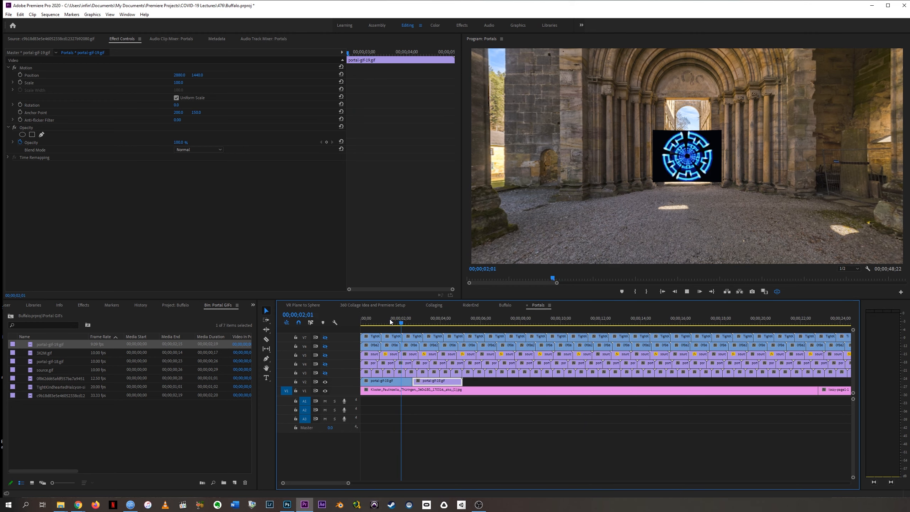
{"action": "key", "text": "space"}
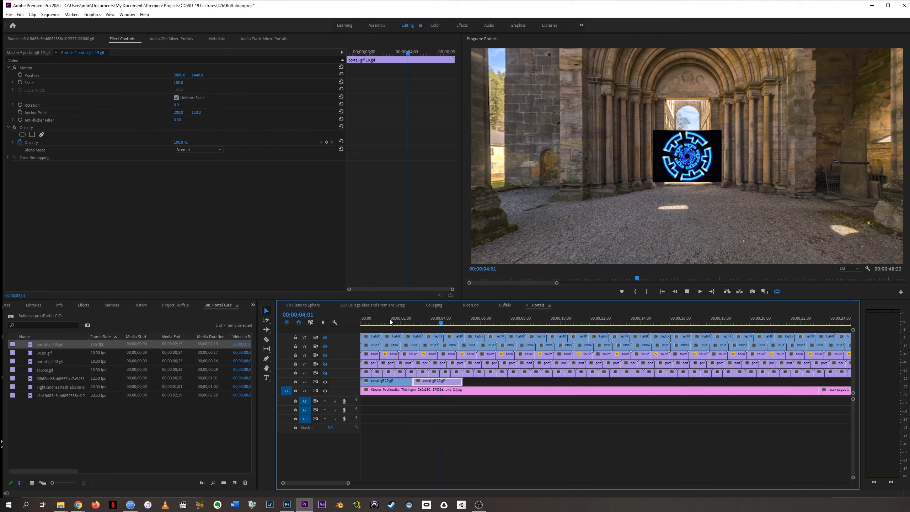
{"action": "key", "text": "space"}
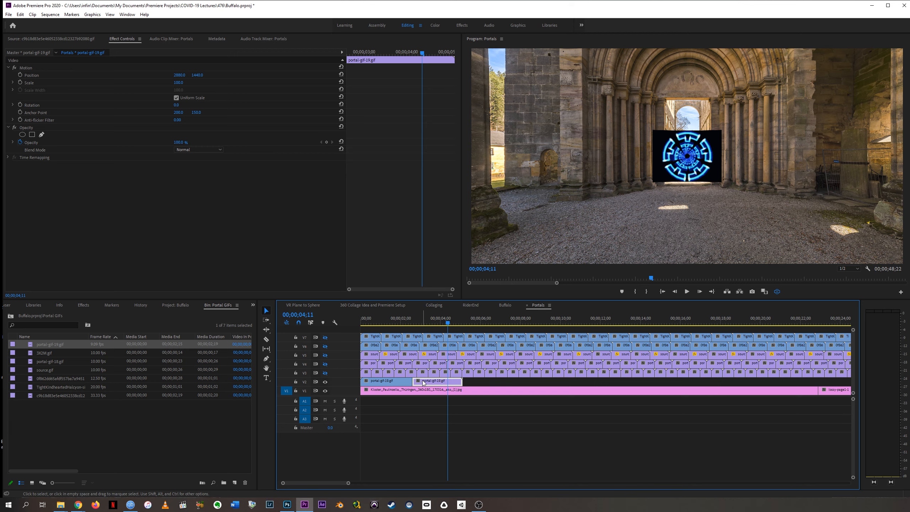
Target track V2 for pasting and paste a copy of the trimmed portal clip at the end of the second V2 clip.
{"action": "left_click_drag", "start_coordinate": [448, 322], "coordinate": [462, 323]}
{"action": "key", "text": "="}
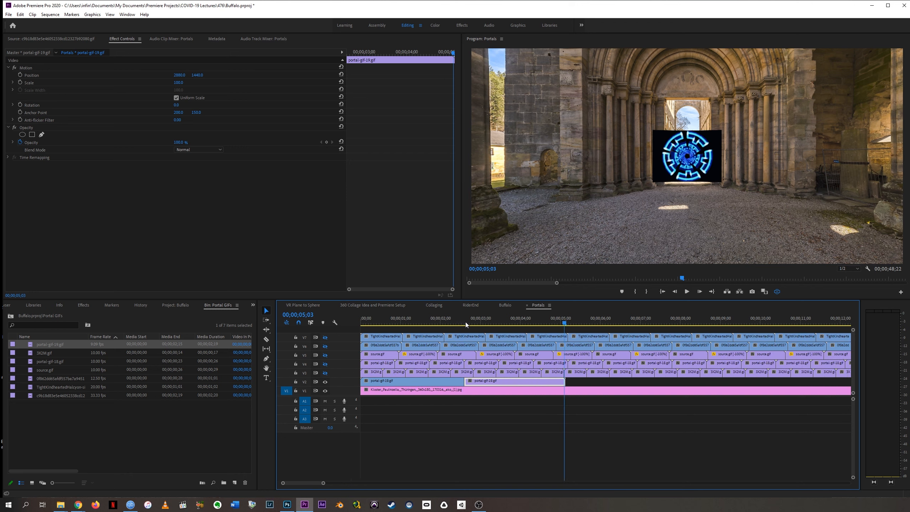
{"action": "key", "text": "="}
{"action": "key", "text": "="}
{"action": "left_click", "coordinate": [612, 324]}
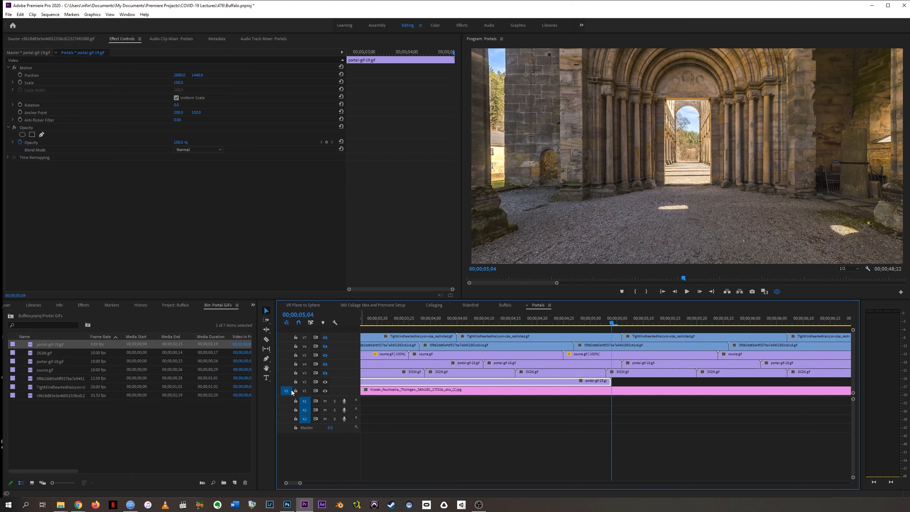
{"action": "left_click", "coordinate": [304, 382]}
{"action": "mouse_move", "coordinate": [855, 355]}
{"action": "left_mouse_down"}
{"action": "mouse_move", "coordinate": [858, 332]}
{"action": "mouse_move", "coordinate": [855, 361]}
{"action": "left_mouse_up"}
{"action": "key", "text": "ctrl+v"}
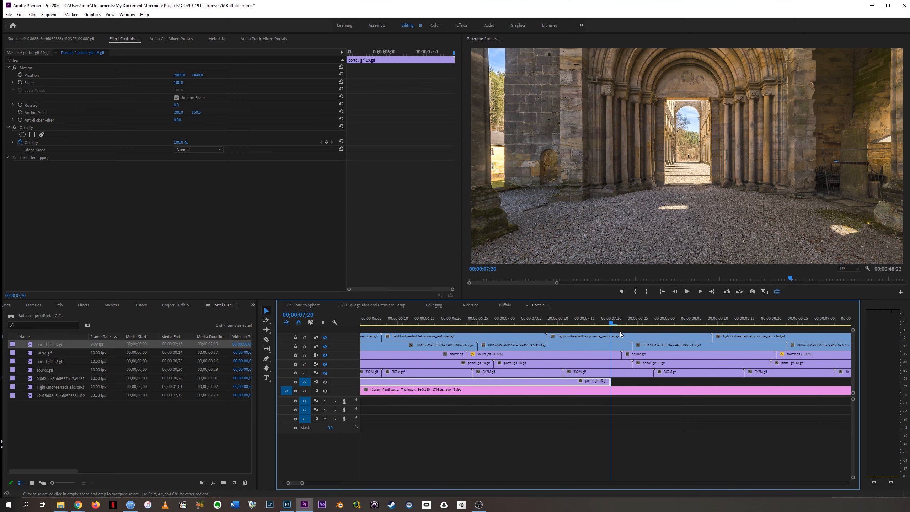
Try pasting the portal clip with V1 targeted instead of V2, and undo the paste over the background.
{"action": "key", "text": "minus"}
{"action": "key", "text": "minus"}
{"action": "key", "text": "minus"}
{"action": "key", "text": "minus"}
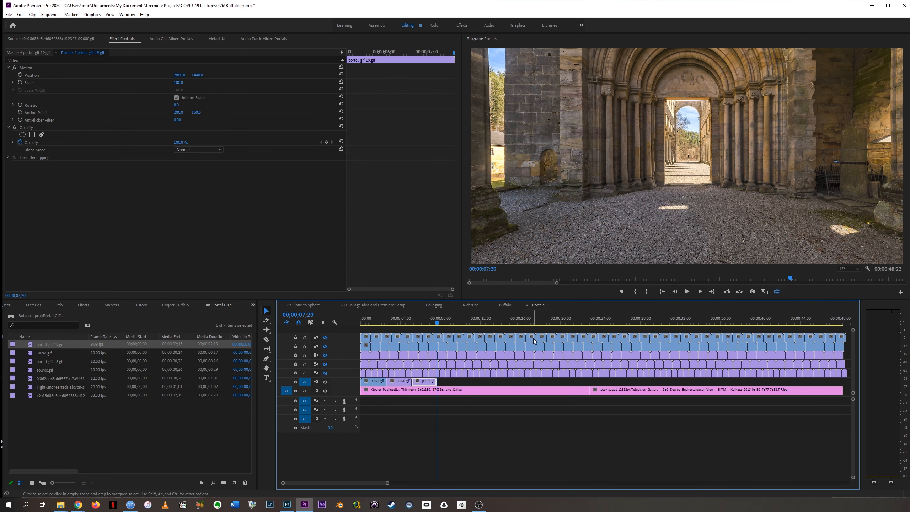
{"action": "left_click", "coordinate": [304, 382]}
{"action": "left_click", "coordinate": [306, 391]}
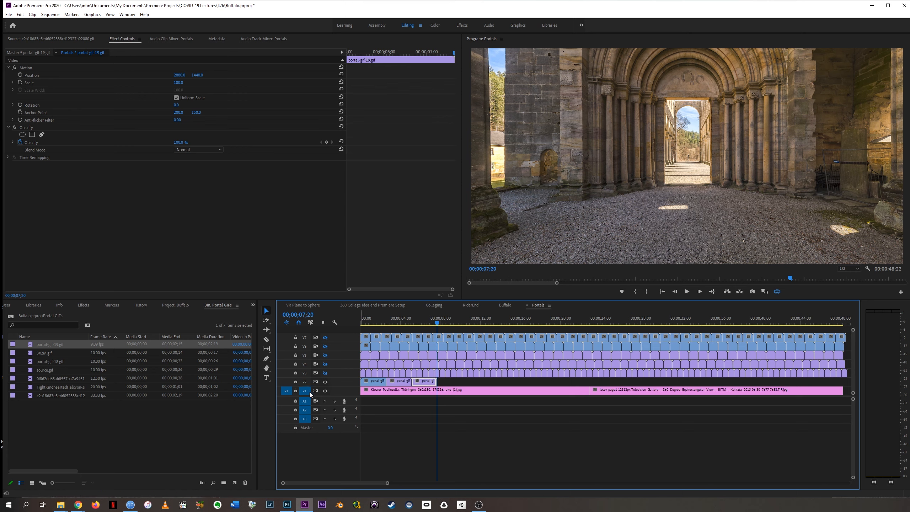
{"action": "key", "text": "ctrl+v"}
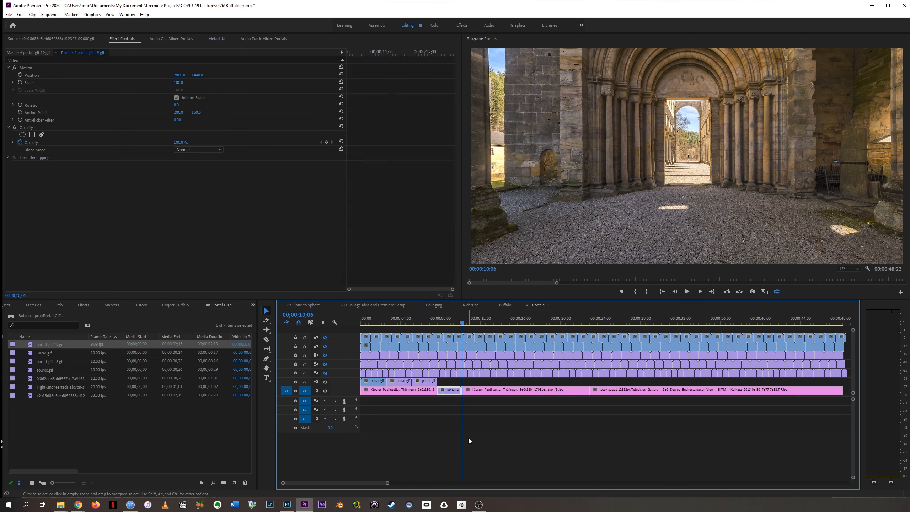
{"action": "left_click", "coordinate": [468, 438]}
{"action": "key", "text": "ctrl+z"}
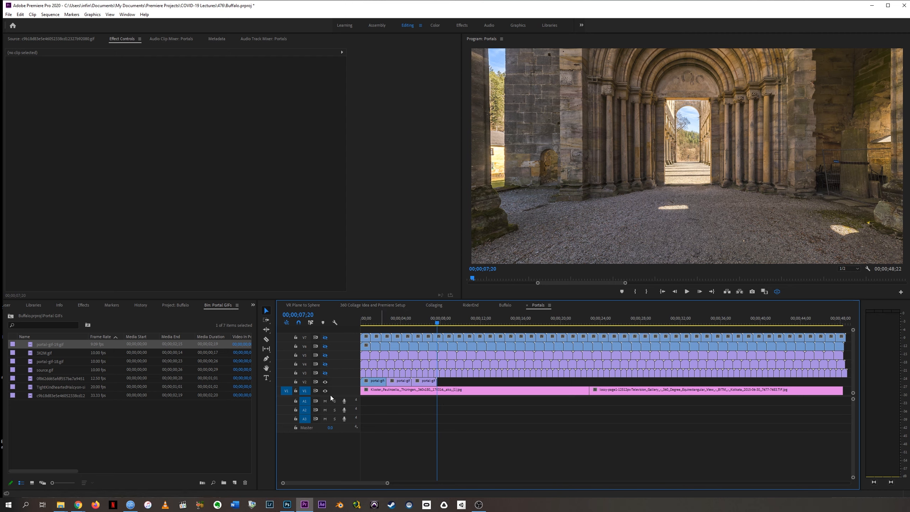
Target V2 instead of V1 and paste the portal clip repeatedly until it runs past the end of the background images.
{"action": "left_click", "coordinate": [305, 392]}
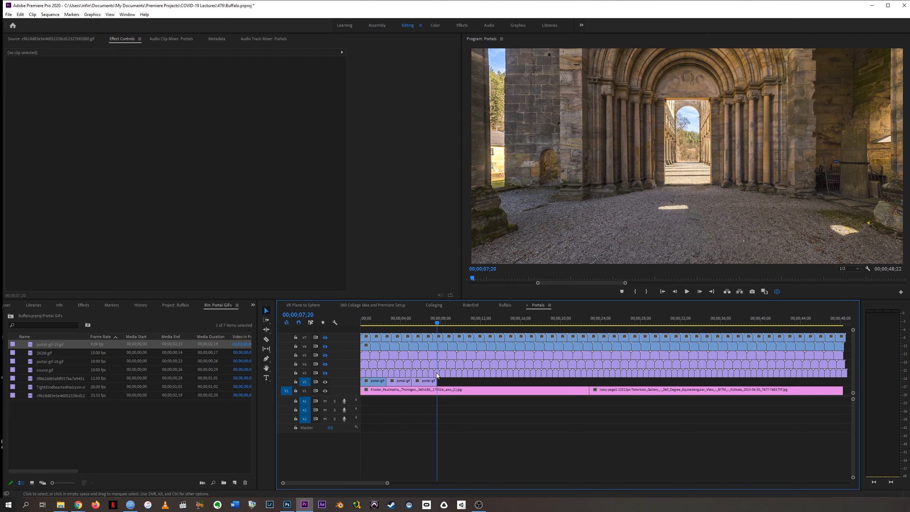
{"action": "key", "text": "ctrl+v"}
{"action": "key", "text": "ctrl+v"}
{"action": "key", "text": "ctrl+v"}
{"action": "key", "text": "ctrl+v"}
{"action": "key", "text": "ctrl+v"}
{"action": "key", "text": "ctrl+v"}
{"action": "key", "text": "ctrl+v"}
{"action": "key", "text": "ctrl+v"}
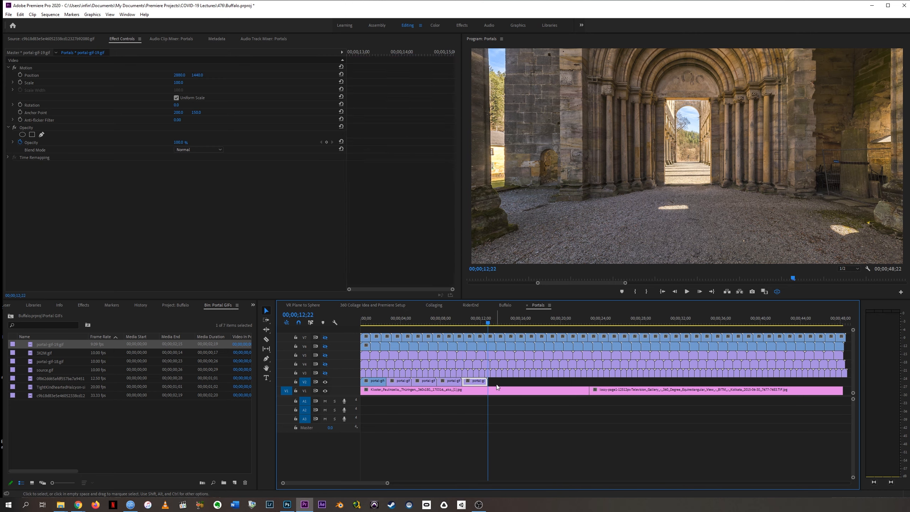
{"action": "key", "text": "ctrl+v"}
{"action": "key", "text": "ctrl+v"}
{"action": "key", "text": "ctrl+v"}
{"action": "key", "text": "ctrl+v"}
{"action": "key", "text": "ctrl+v"}
{"action": "key", "text": "ctrl+v"}
{"action": "key", "text": "ctrl+v"}
{"action": "key", "text": "ctrl+v"}
{"action": "key", "text": "ctrl+v"}
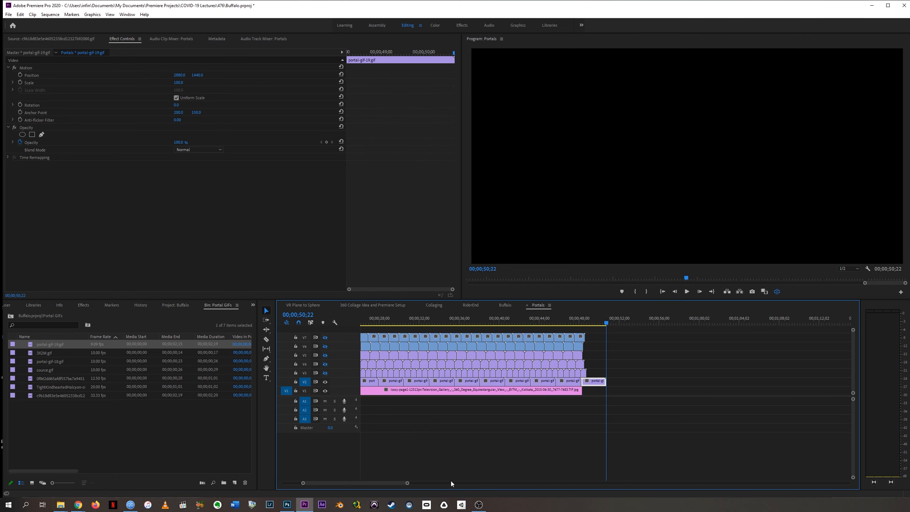
{"action": "left_click_drag", "start_coordinate": [393, 487], "coordinate": [337, 485]}
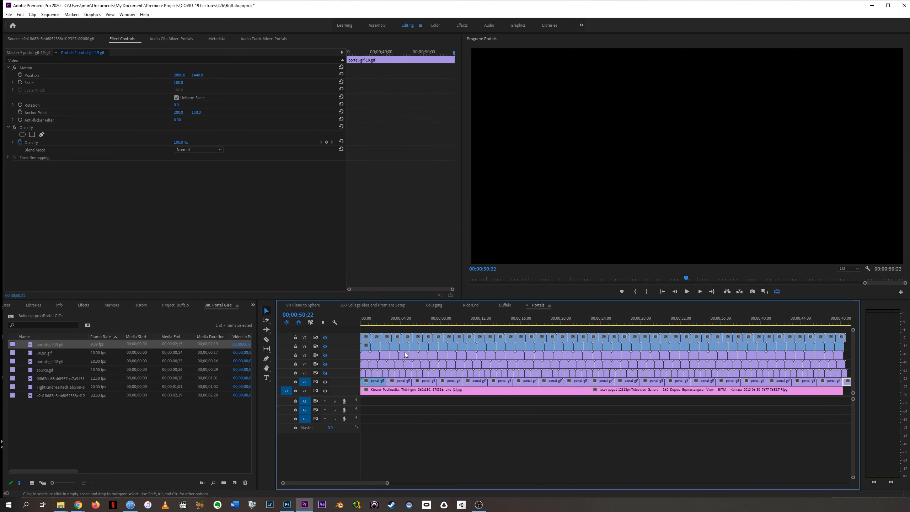
Play the start of the sequence to view the repeated V2 portal clips looping.
{"action": "left_click", "coordinate": [377, 320]}
{"action": "key", "text": "space"}
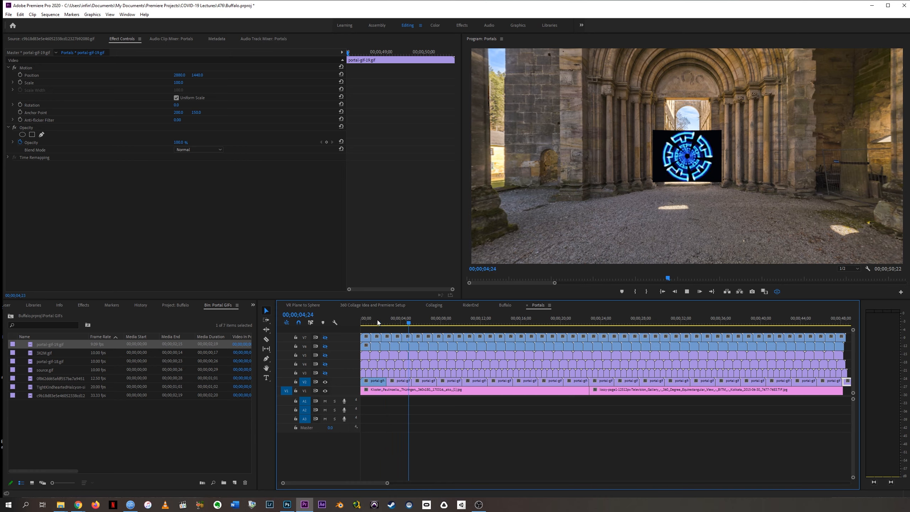
{"action": "key", "text": "space"}
Hide track V2, show track V6, and play its purple portal animation near the start of the sequence.
{"action": "left_click", "coordinate": [325, 382]}
{"action": "left_click", "coordinate": [325, 346]}
{"action": "left_click", "coordinate": [377, 320]}
{"action": "key", "text": "space"}
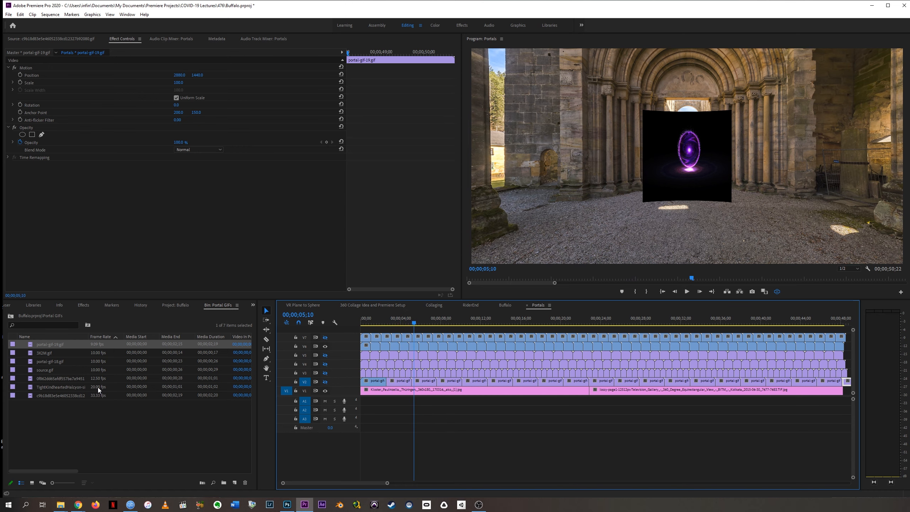
Show track V7 in place of V6 and play its blue spiral animation to examine the loop.
{"action": "left_click_drag", "start_coordinate": [414, 324], "coordinate": [376, 323]}
{"action": "left_click", "coordinate": [325, 347]}
{"action": "left_click", "coordinate": [325, 337]}
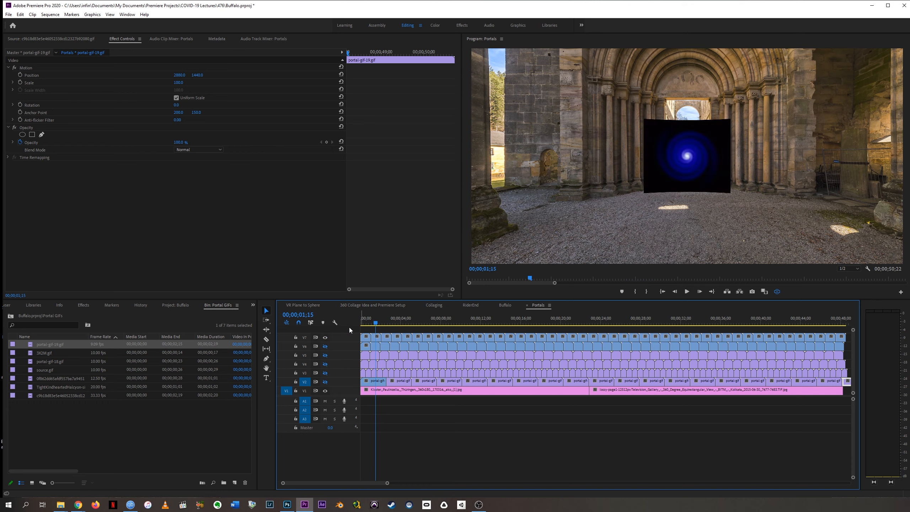
{"action": "key", "text": "space"}
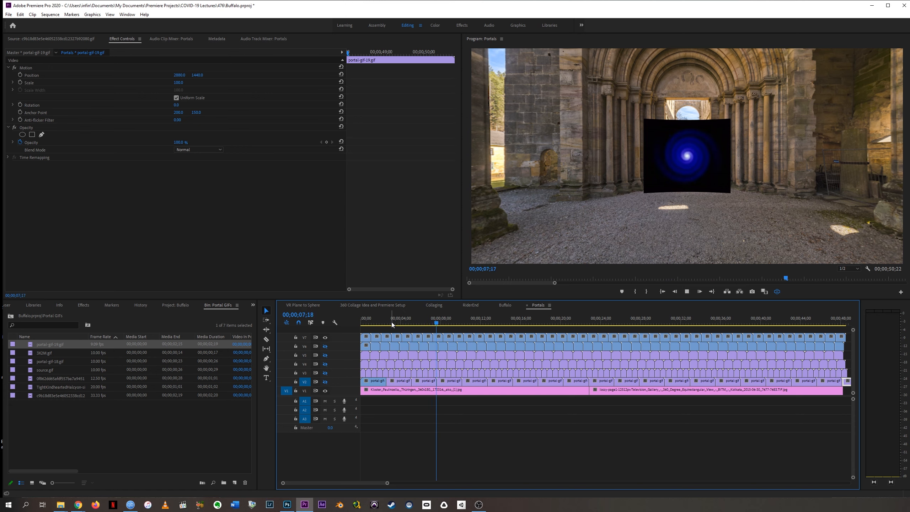
{"action": "key", "text": "space"}
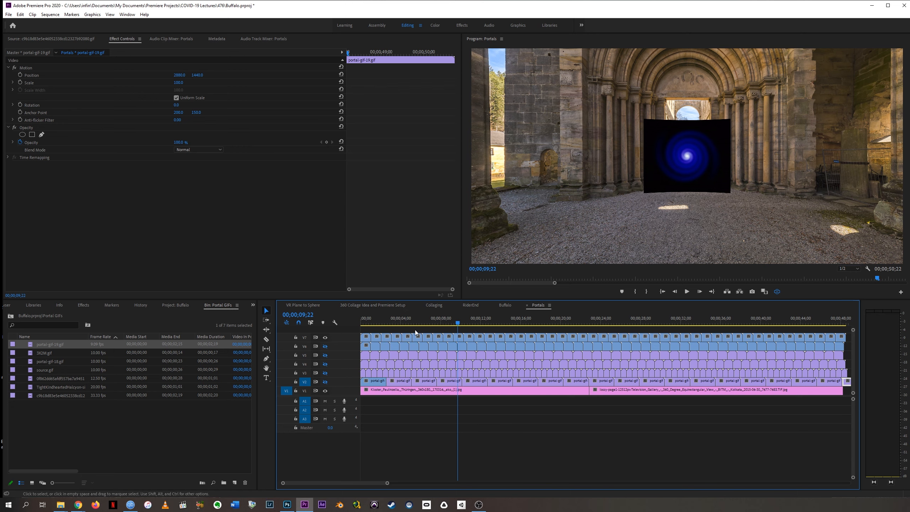
Show track V5 in place of V7, with the playhead at the start of the sequence.
{"action": "left_click", "coordinate": [325, 338]}
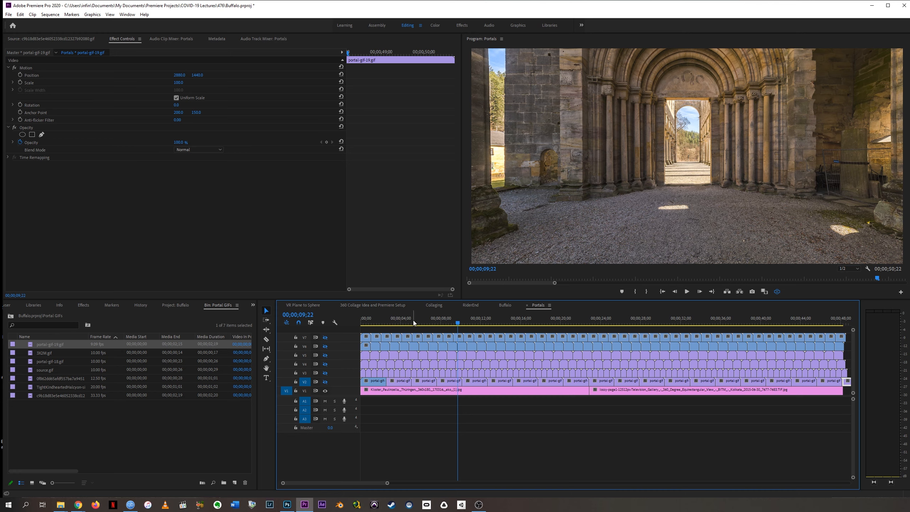
{"action": "left_click_drag", "start_coordinate": [413, 321], "coordinate": [356, 322]}
{"action": "key", "text": "equal"}
{"action": "key", "text": "equal"}
{"action": "key", "text": "equal"}
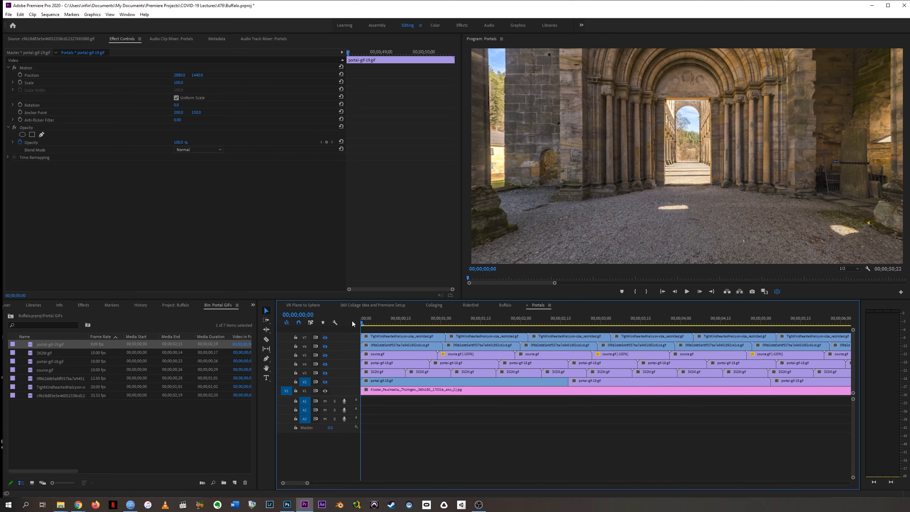
{"action": "left_click", "coordinate": [325, 355]}
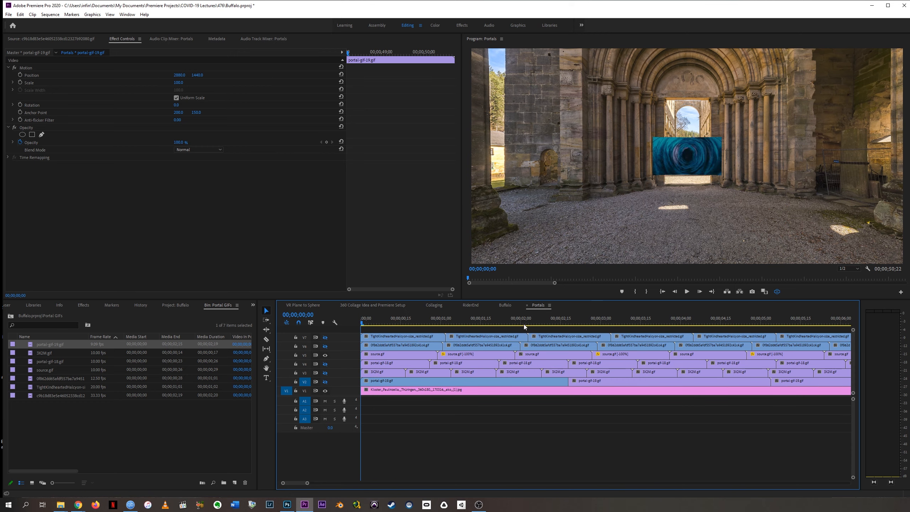
Replace the second source.gif clip on V5 with a copy of the first one, and play back the repeated clips.
{"action": "left_click", "coordinate": [459, 356]}
{"action": "key", "text": "Delete"}
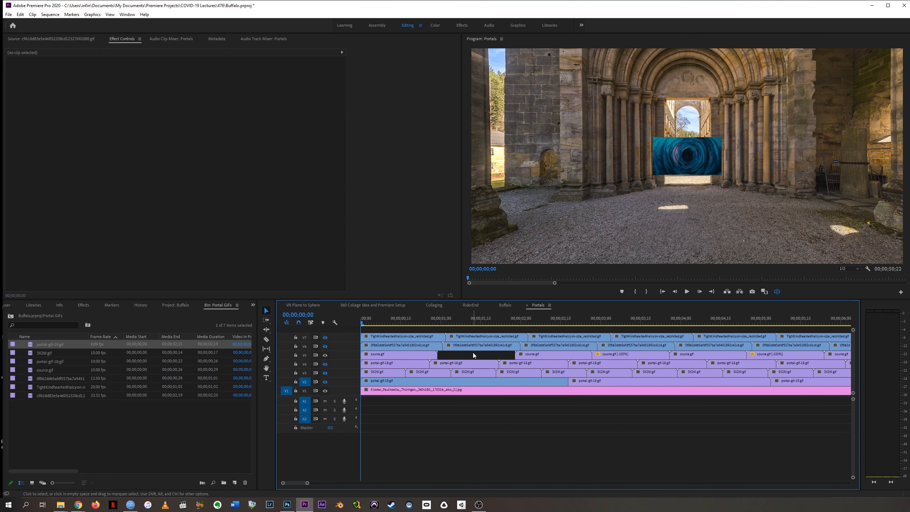
{"action": "left_click", "coordinate": [413, 354]}
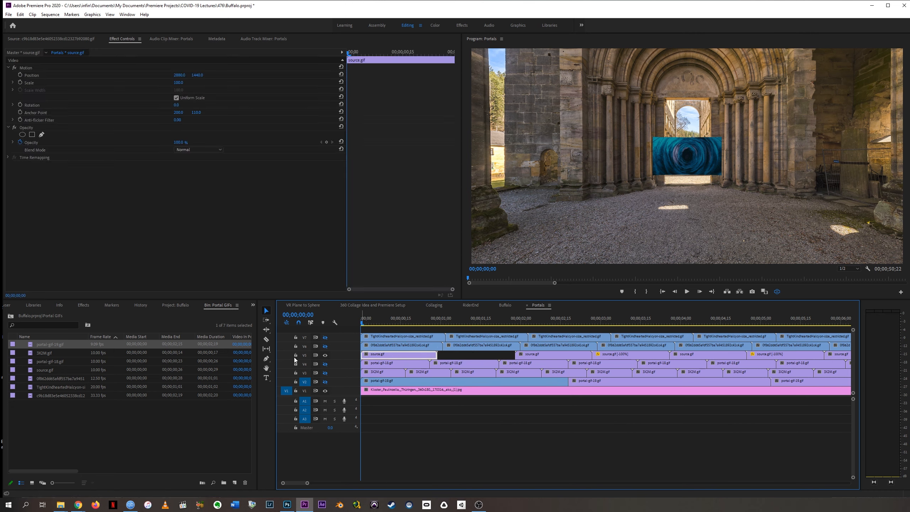
{"action": "left_click", "coordinate": [305, 356]}
{"action": "left_click_drag", "start_coordinate": [439, 319], "coordinate": [335, 321]}
{"action": "key", "text": "ctrl+v"}
{"action": "key", "text": "space"}
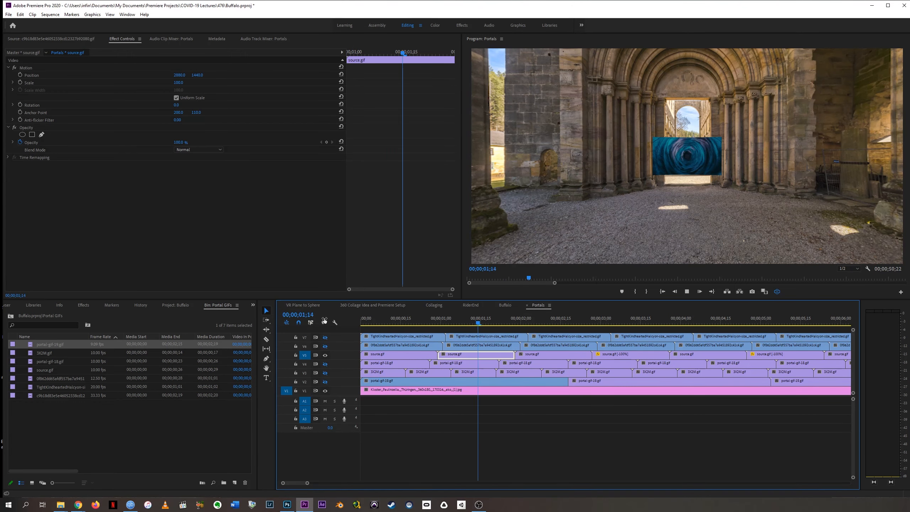
{"action": "key", "text": "space"}
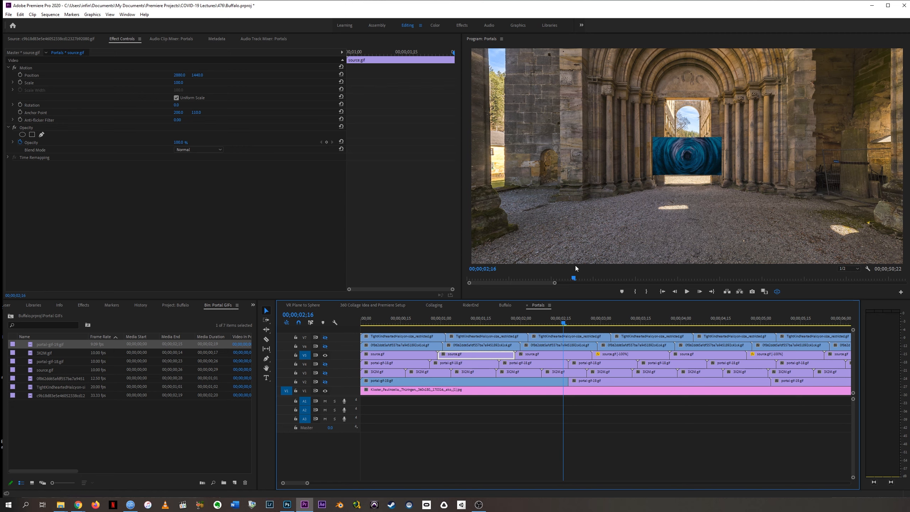
Turn on Reverse Speed for the second source.gif clip on V5.
{"action": "right_click", "coordinate": [451, 356]}
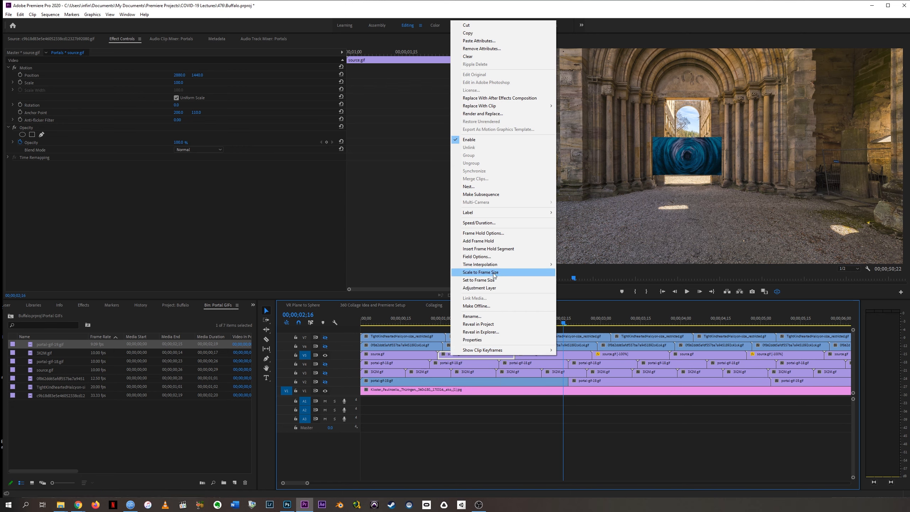
{"action": "left_click", "coordinate": [489, 223]}
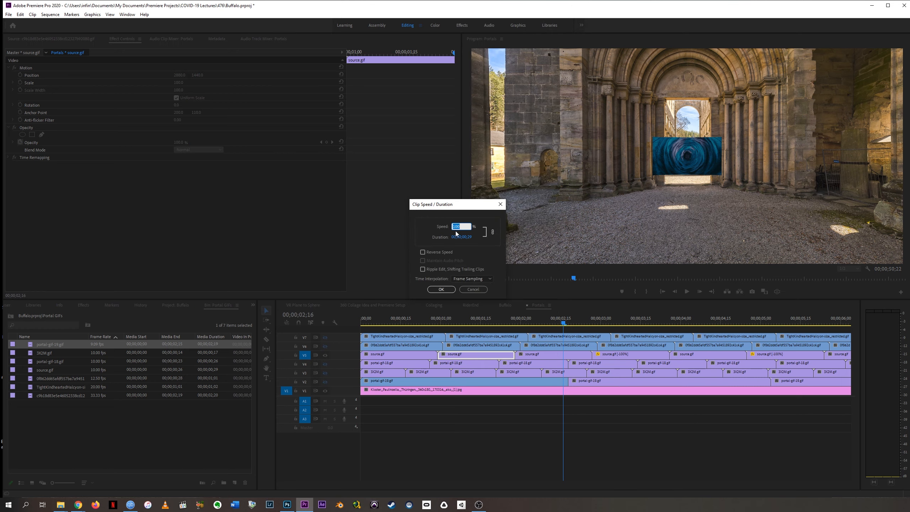
{"action": "left_click", "coordinate": [430, 252]}
{"action": "left_click", "coordinate": [442, 289]}
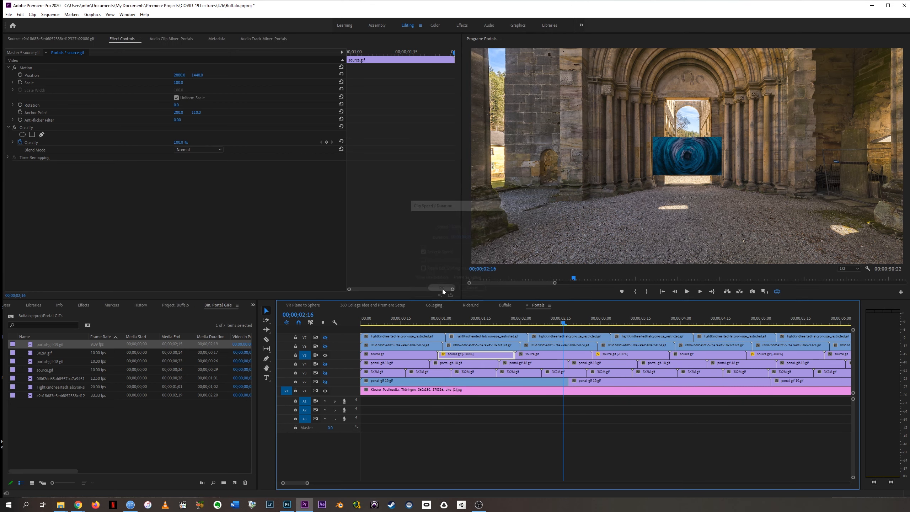
Play the V5 source.gif clips to examine how the alternating forward and reversed copies loop.
{"action": "left_click", "coordinate": [431, 320]}
{"action": "key", "text": "space"}
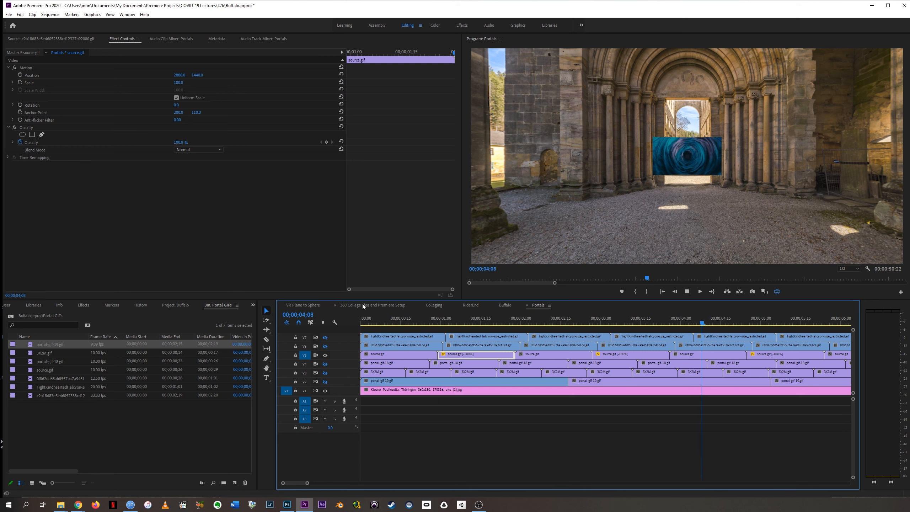
{"action": "key", "text": "minus"}
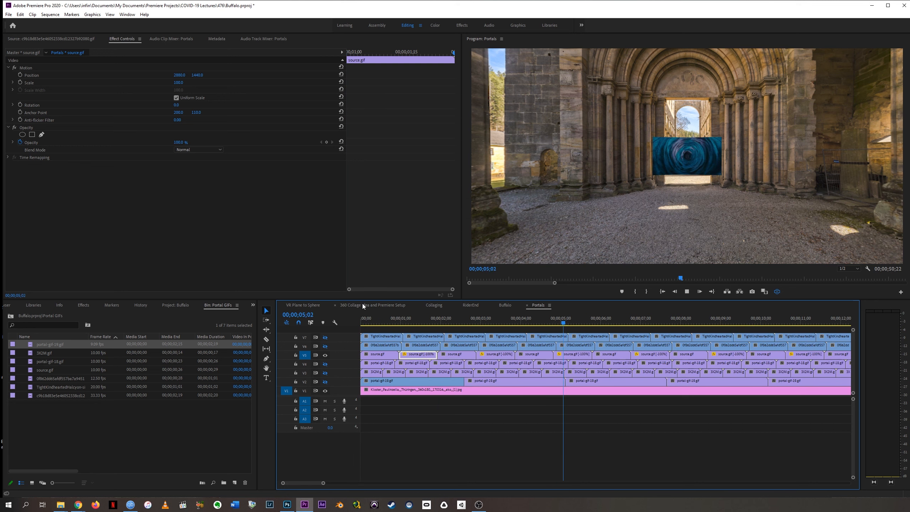
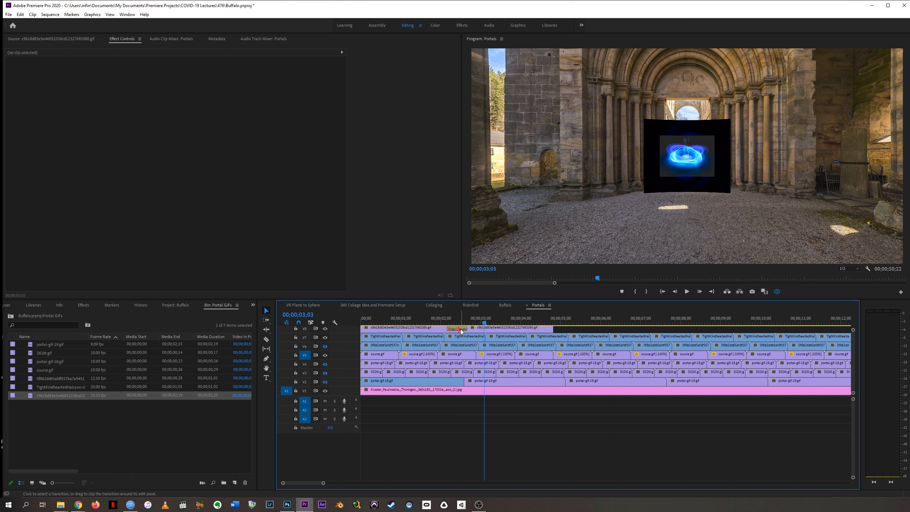
Remove the Cross Dissolve between the two portal GIF clips on V8 and trim the end of the second clip slightly shorter.
{"action": "left_click", "coordinate": [462, 331]}
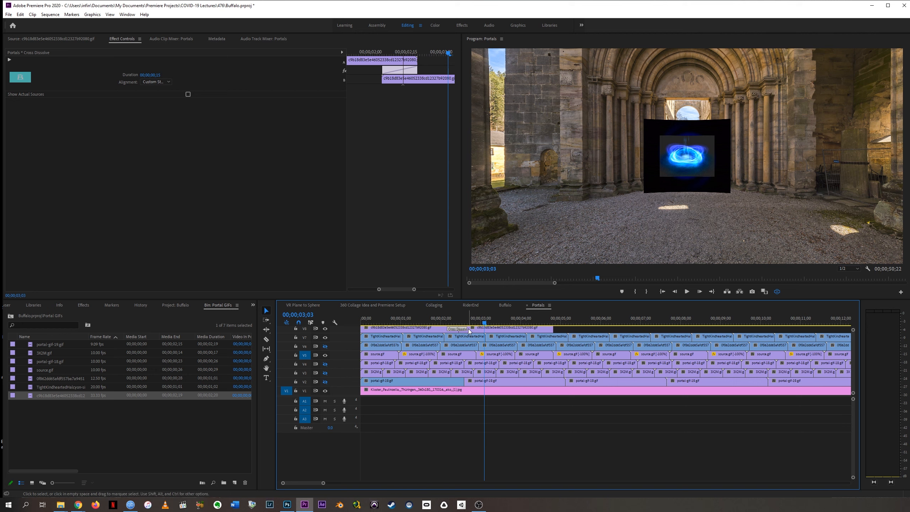
{"action": "key", "text": "Delete"}
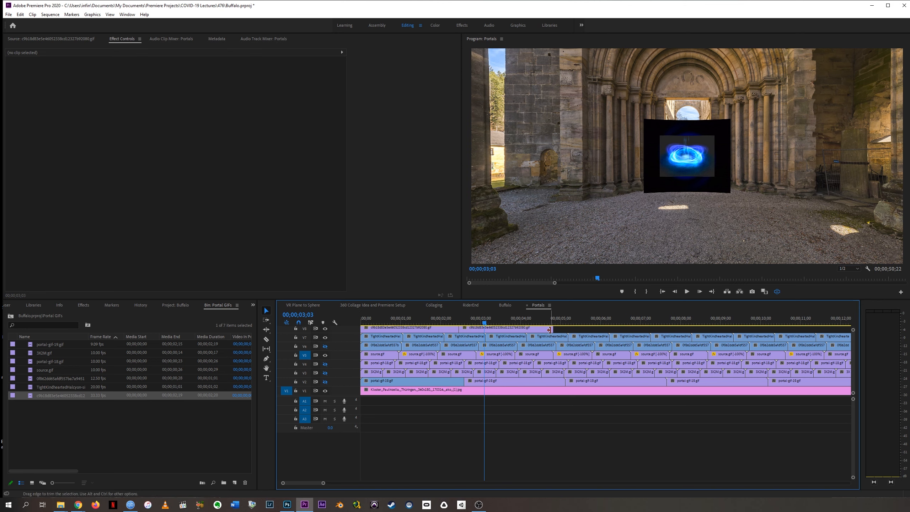
{"action": "left_click_drag", "start_coordinate": [550, 330], "coordinate": [552, 330]}
{"action": "left_click", "coordinate": [442, 329]}
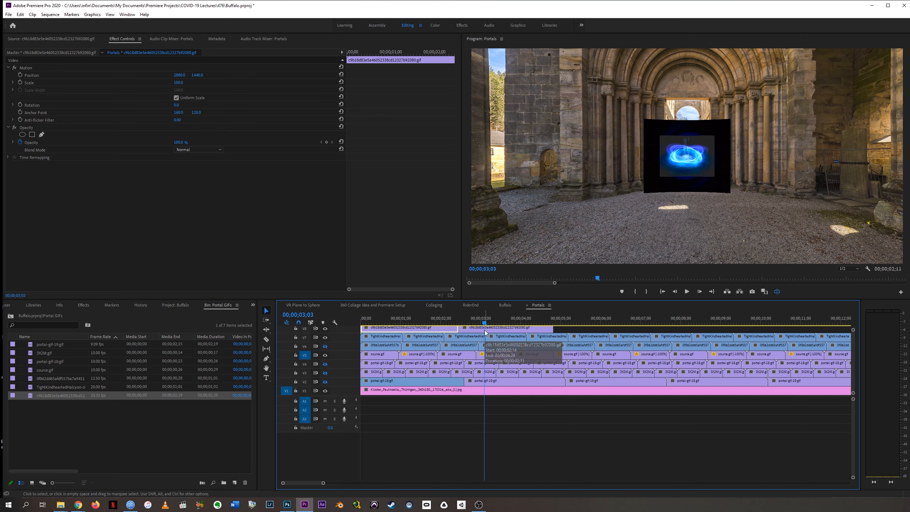
{"action": "left_click", "coordinate": [472, 329]}
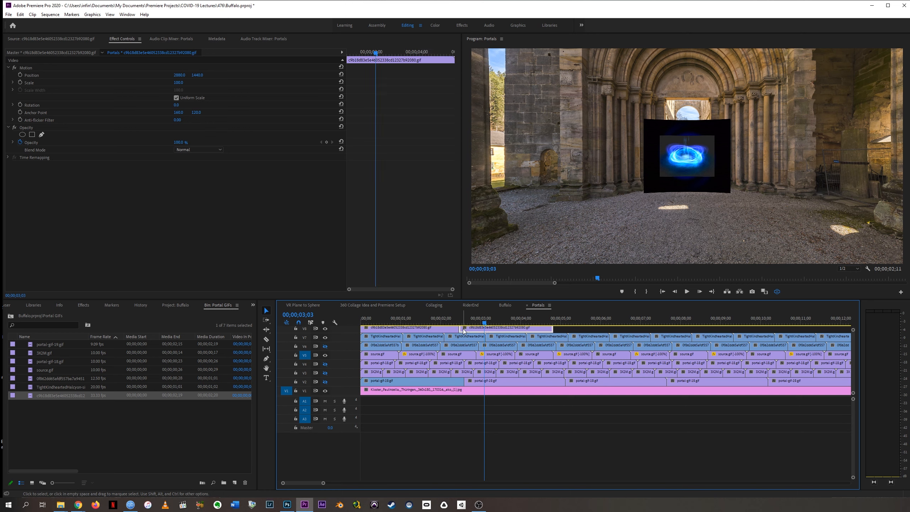
{"action": "left_click_drag", "start_coordinate": [550, 330], "coordinate": [545, 329]}
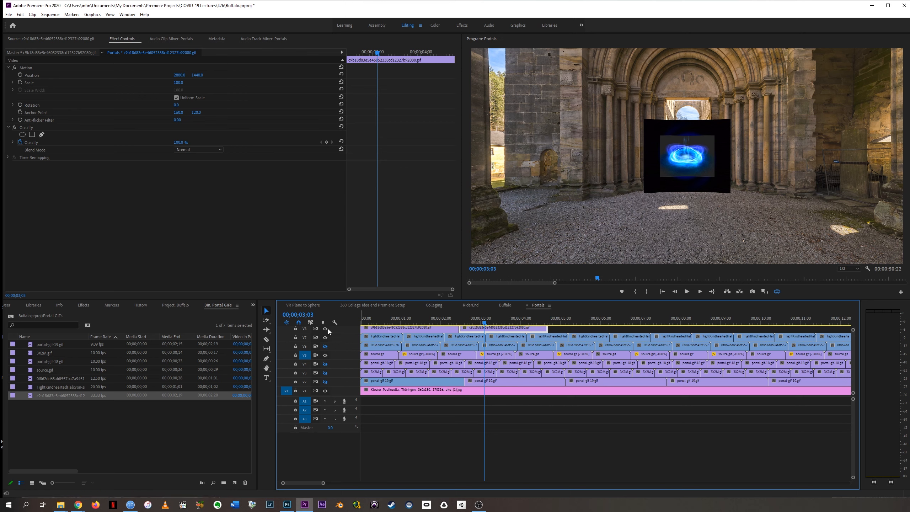
Paste back-to-back copies of the trimmed portal GIF on V8, starting at 00;00;04;21, until they extend past the end of the background images.
{"action": "left_click", "coordinate": [304, 328]}
{"action": "left_click", "coordinate": [547, 320]}
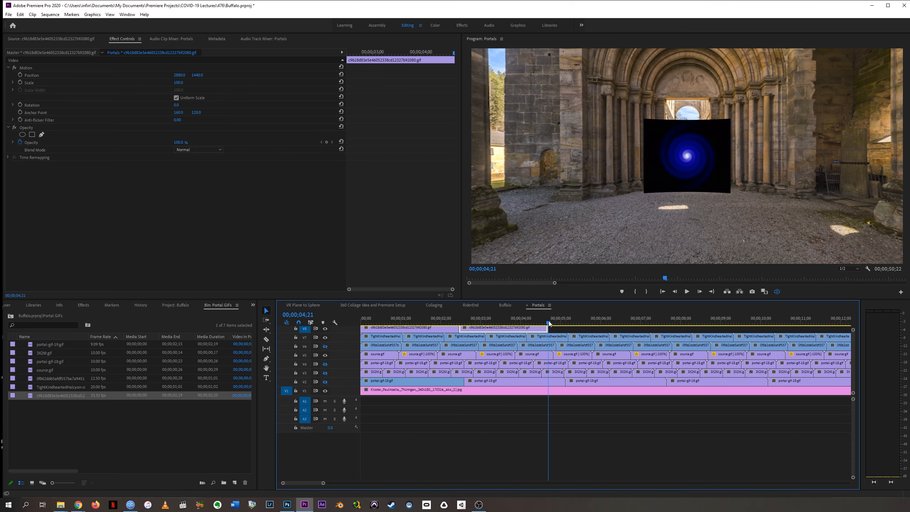
{"action": "key", "text": "="}
{"action": "key", "text": "="}
{"action": "key", "text": "="}
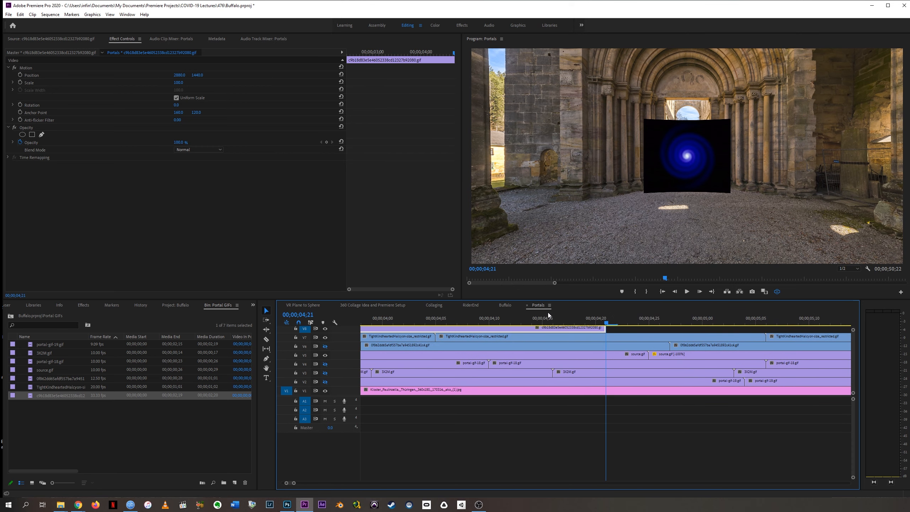
{"action": "key", "text": "ctrl+v"}
{"action": "key", "text": "ctrl+v"}
{"action": "key", "text": "ctrl+v"}
{"action": "key", "text": "ctrl+v"}
{"action": "key", "text": "ctrl+v"}
{"action": "key", "text": "-"}
{"action": "key", "text": "-"}
{"action": "key", "text": "-"}
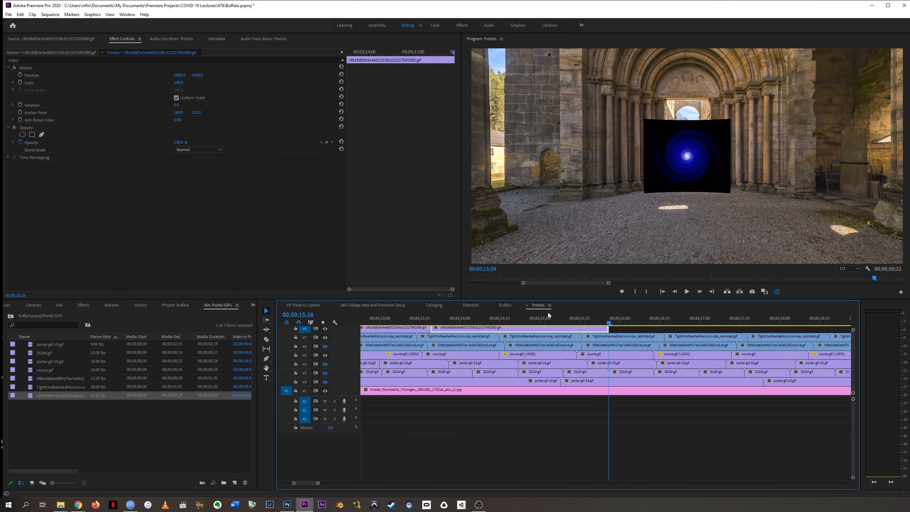
{"action": "key", "text": "ctrl+v"}
{"action": "key", "text": "ctrl+v"}
{"action": "key", "text": "ctrl+v"}
{"action": "key", "text": "ctrl+v"}
{"action": "key", "text": "-"}
{"action": "key", "text": "-"}
{"action": "key", "text": "-"}
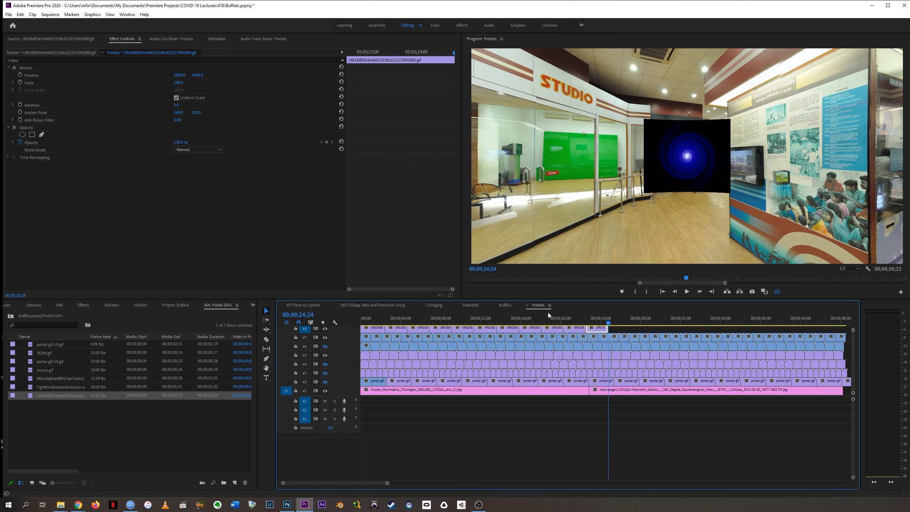
{"action": "key", "text": "ctrl+v"}
{"action": "key", "text": "ctrl+v"}
{"action": "key", "text": "ctrl+v"}
{"action": "key", "text": "ctrl+v"}
{"action": "key", "text": "ctrl+v"}
{"action": "key", "text": "ctrl+v"}
{"action": "key", "text": "ctrl+v"}
{"action": "key", "text": "ctrl+v"}
{"action": "key", "text": "ctrl+v"}
{"action": "key", "text": "ctrl+v"}
{"action": "key", "text": "ctrl+v"}
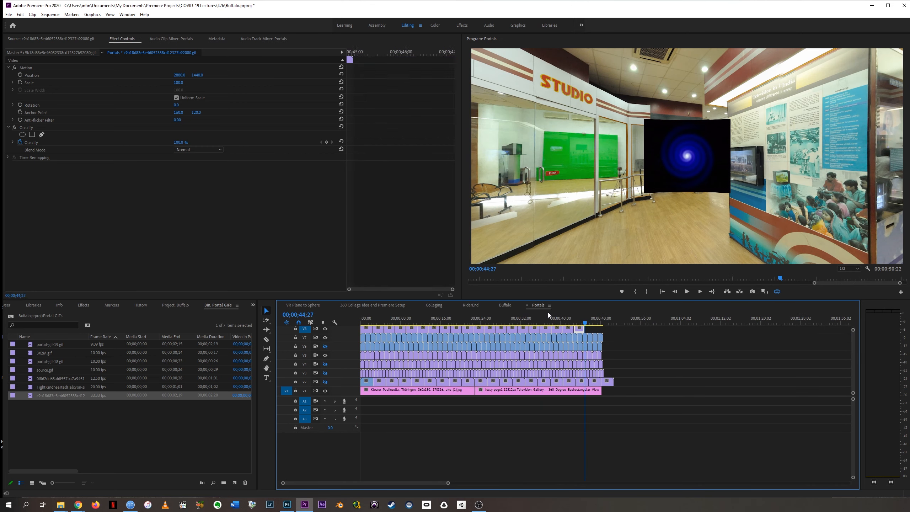
Examine the first cut between the V8 portal clips with the playhead placed at 00;00;02;14.
{"action": "left_click_drag", "start_coordinate": [394, 318], "coordinate": [374, 319]}
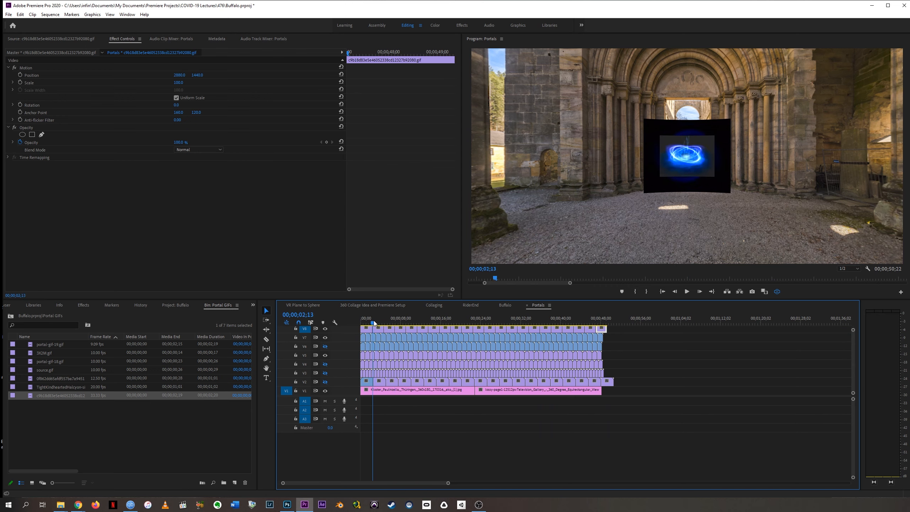
{"action": "key", "text": "="}
{"action": "key", "text": "="}
{"action": "key", "text": "="}
{"action": "key", "text": "="}
{"action": "key", "text": "="}
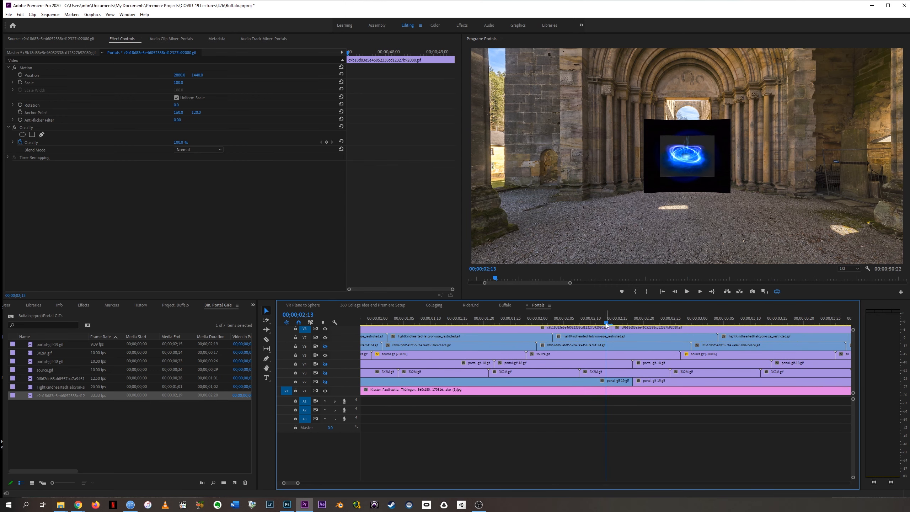
{"action": "mouse_move", "coordinate": [607, 325]}
{"action": "left_mouse_down"}
{"action": "mouse_move", "coordinate": [555, 324]}
{"action": "mouse_move", "coordinate": [612, 324]}
{"action": "left_mouse_up"}
{"action": "key", "text": "-"}
{"action": "key", "text": "-"}
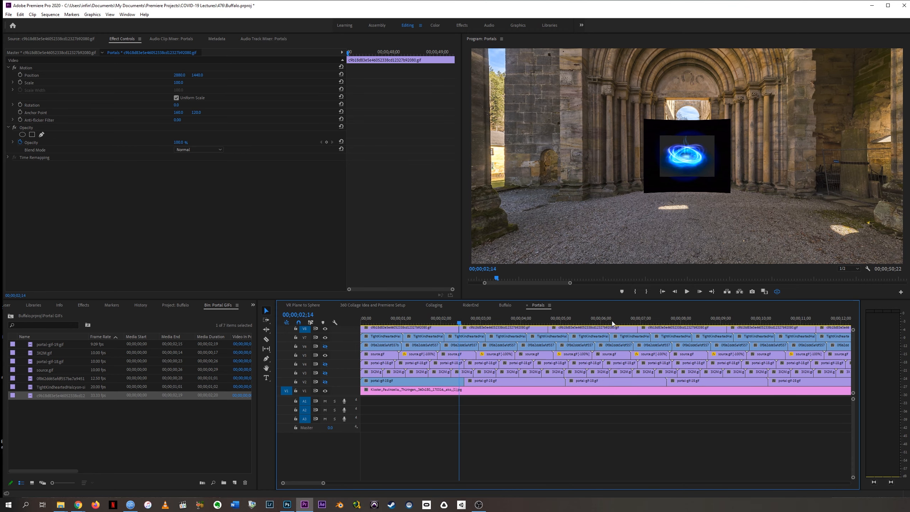
{"action": "key", "text": "-"}
{"action": "key", "text": "-"}
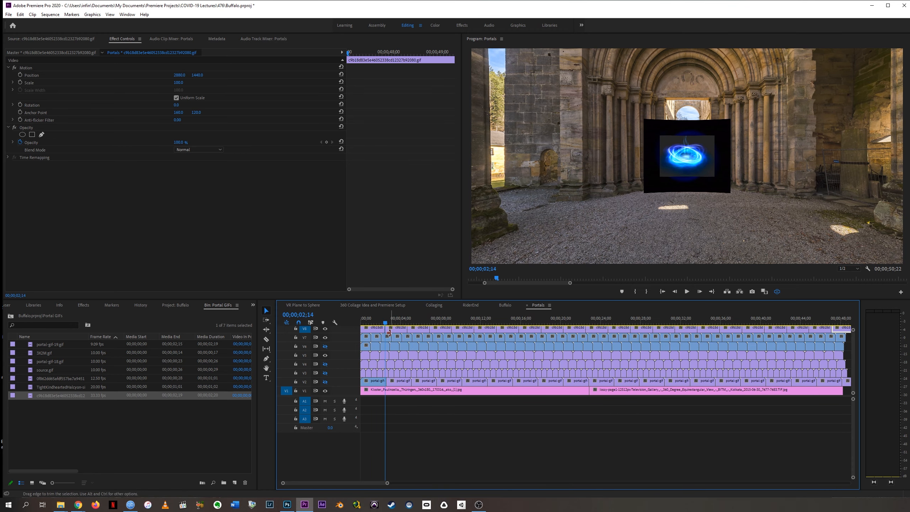
Apply the default transition at every cut between the repeated portal GIF clips on V8.
{"action": "right_click", "coordinate": [386, 329]}
{"action": "left_click", "coordinate": [403, 378]}
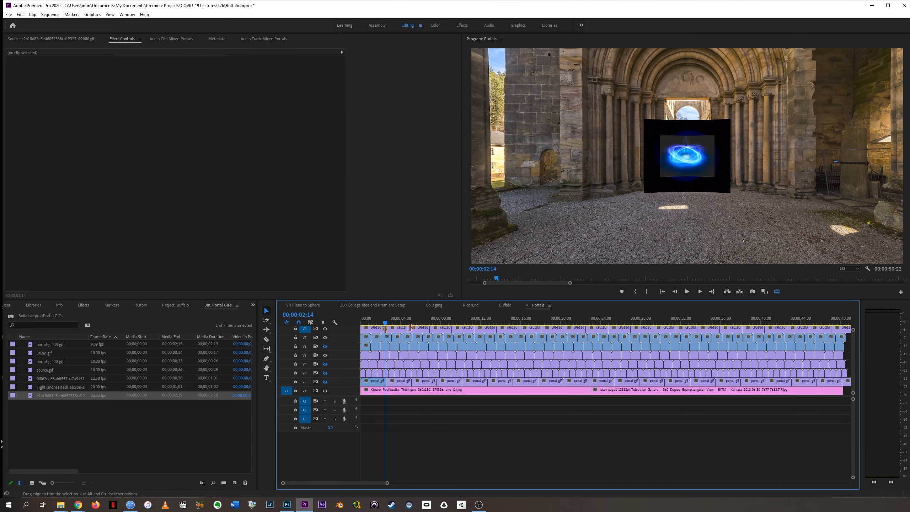
{"action": "right_click", "coordinate": [411, 329]}
{"action": "left_click", "coordinate": [439, 377]}
{"action": "right_click", "coordinate": [430, 328]}
{"action": "left_click", "coordinate": [451, 376]}
{"action": "right_click", "coordinate": [454, 327]}
{"action": "left_click", "coordinate": [466, 374]}
{"action": "right_click", "coordinate": [476, 329]}
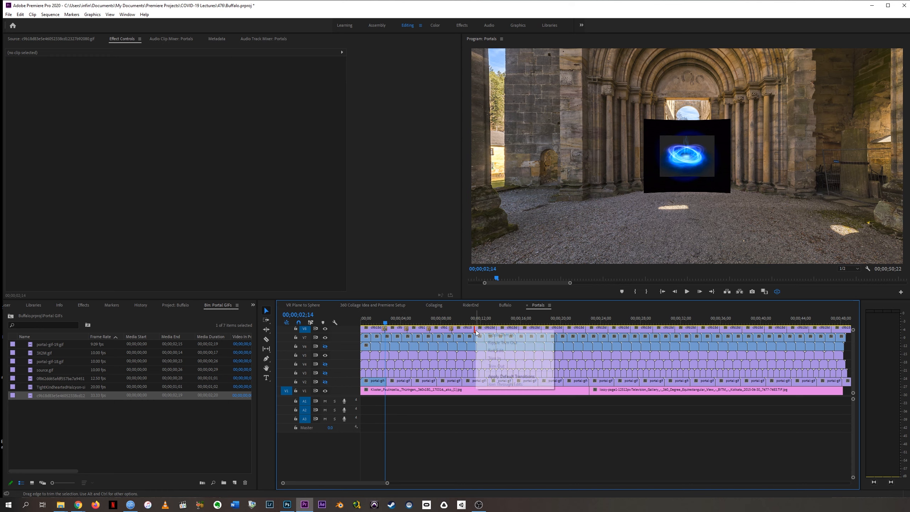
{"action": "left_click", "coordinate": [506, 376]}
{"action": "right_click", "coordinate": [498, 329]}
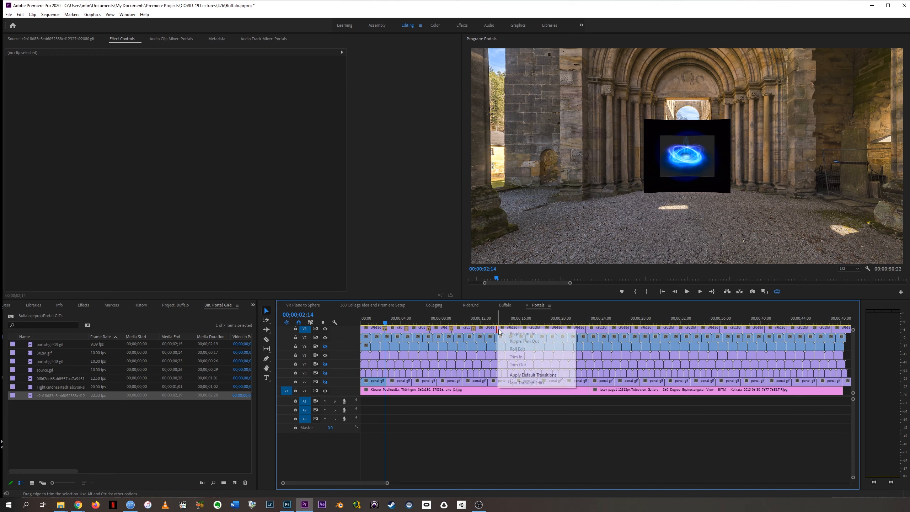
{"action": "left_click", "coordinate": [534, 377]}
{"action": "right_click", "coordinate": [521, 328]}
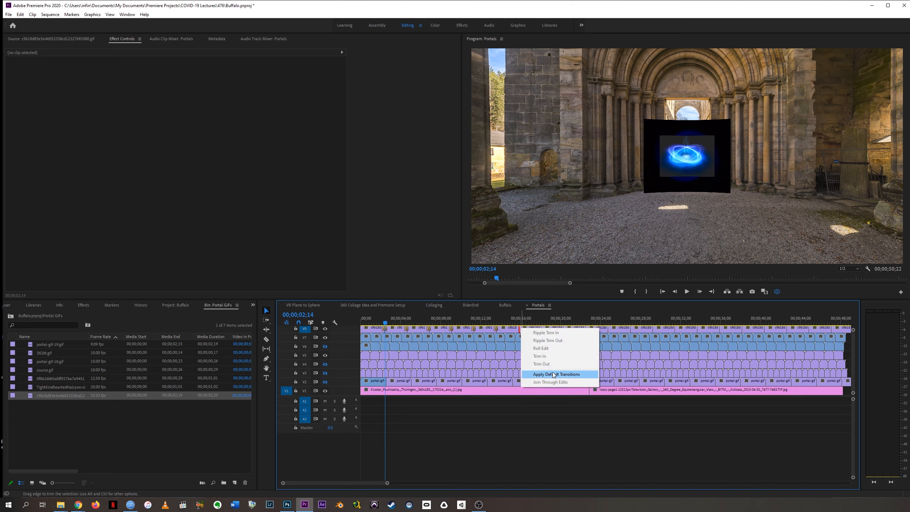
{"action": "left_click", "coordinate": [554, 376]}
{"action": "right_click", "coordinate": [543, 329]}
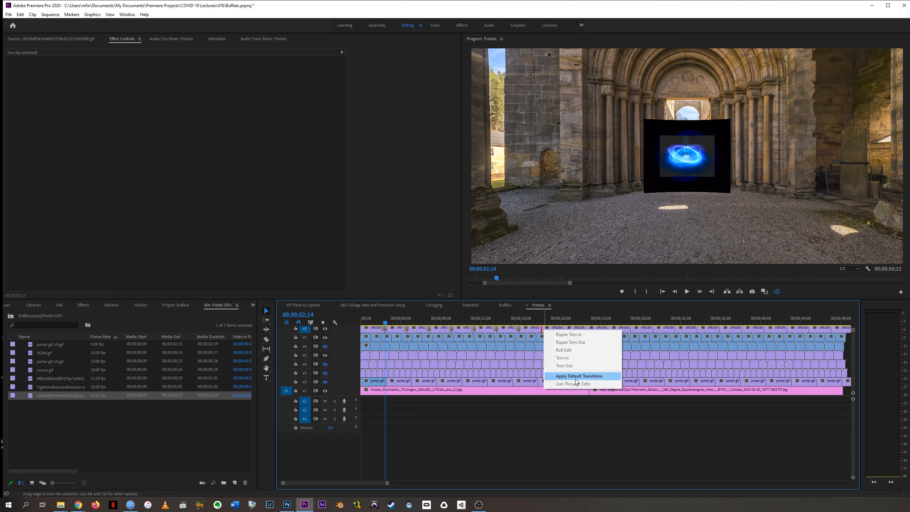
{"action": "left_click", "coordinate": [576, 378]}
{"action": "right_click", "coordinate": [564, 329]}
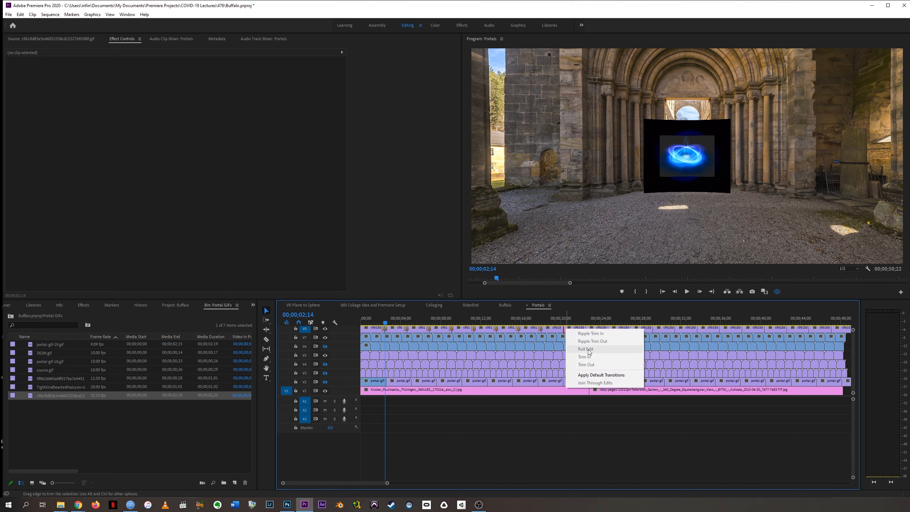
{"action": "left_click", "coordinate": [589, 375]}
{"action": "right_click", "coordinate": [587, 329]}
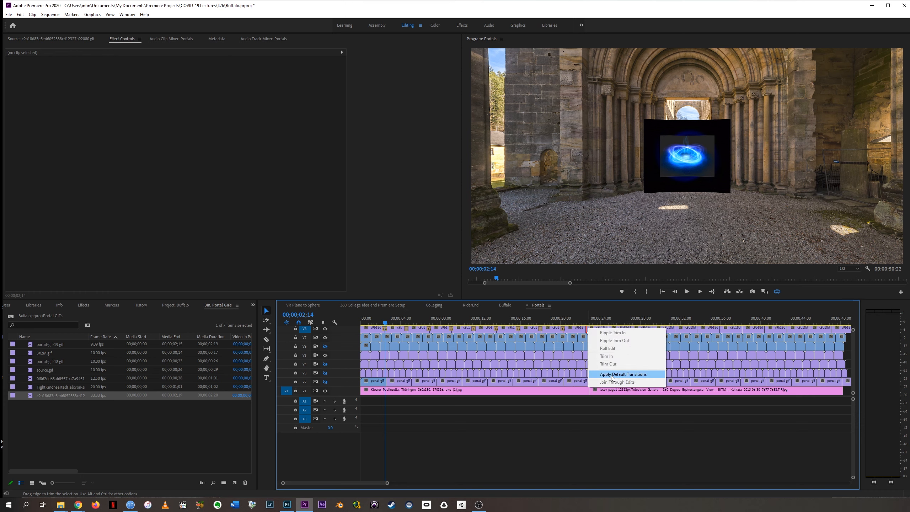
{"action": "left_click", "coordinate": [611, 375]}
{"action": "right_click", "coordinate": [610, 328]}
{"action": "left_click", "coordinate": [637, 375]}
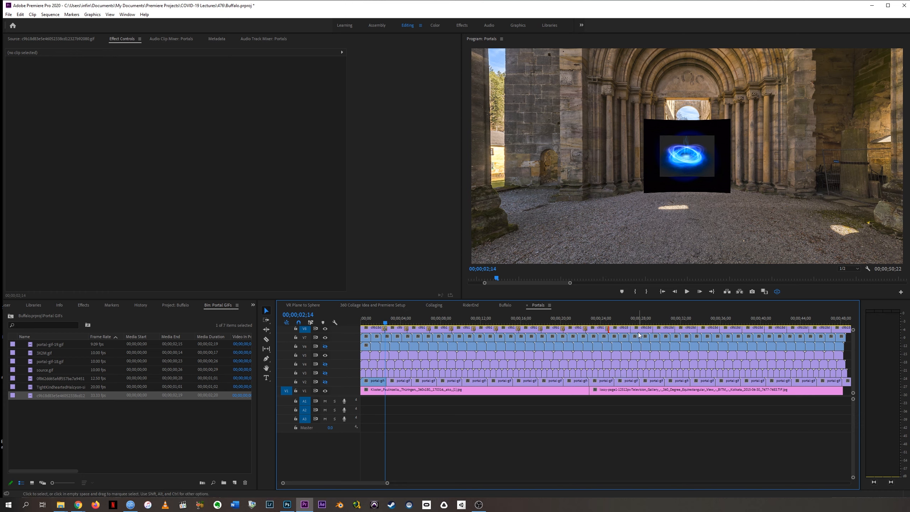
{"action": "right_click", "coordinate": [631, 328]}
{"action": "left_click", "coordinate": [659, 375]}
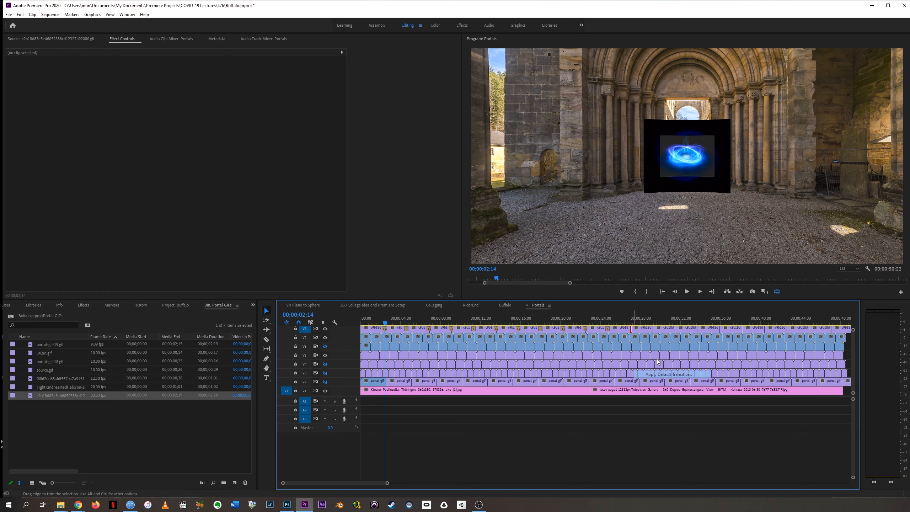
{"action": "right_click", "coordinate": [653, 328]}
{"action": "left_click", "coordinate": [681, 375]}
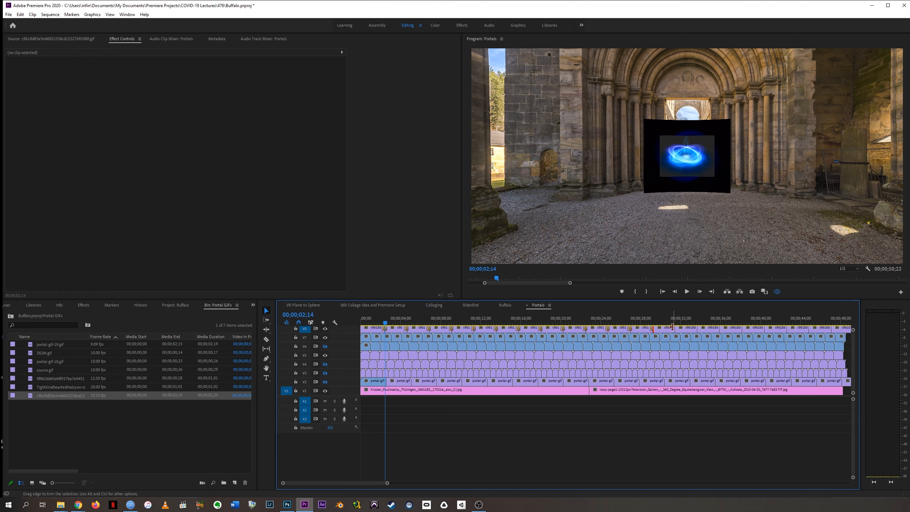
{"action": "right_click", "coordinate": [676, 328]}
{"action": "left_click", "coordinate": [704, 375]}
{"action": "right_click", "coordinate": [700, 327]}
{"action": "left_click", "coordinate": [727, 375]}
{"action": "right_click", "coordinate": [721, 328]}
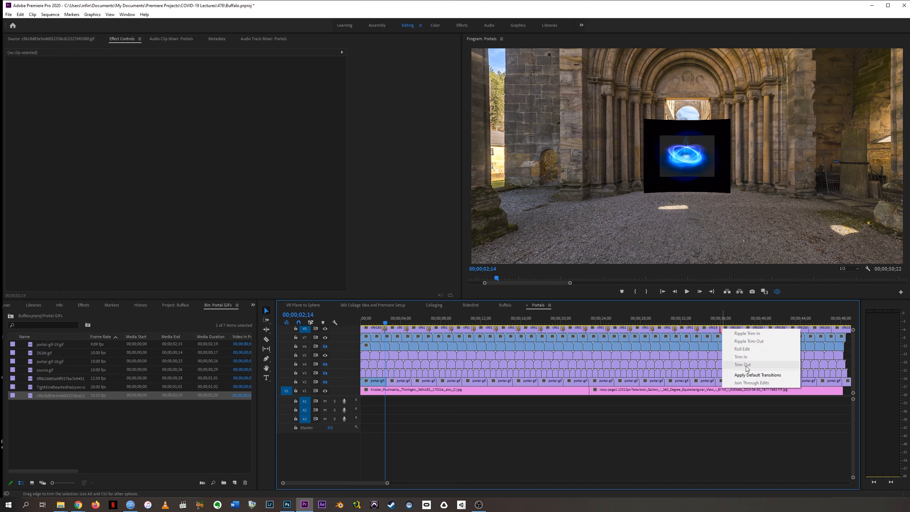
{"action": "left_click", "coordinate": [749, 376]}
{"action": "right_click", "coordinate": [743, 327]}
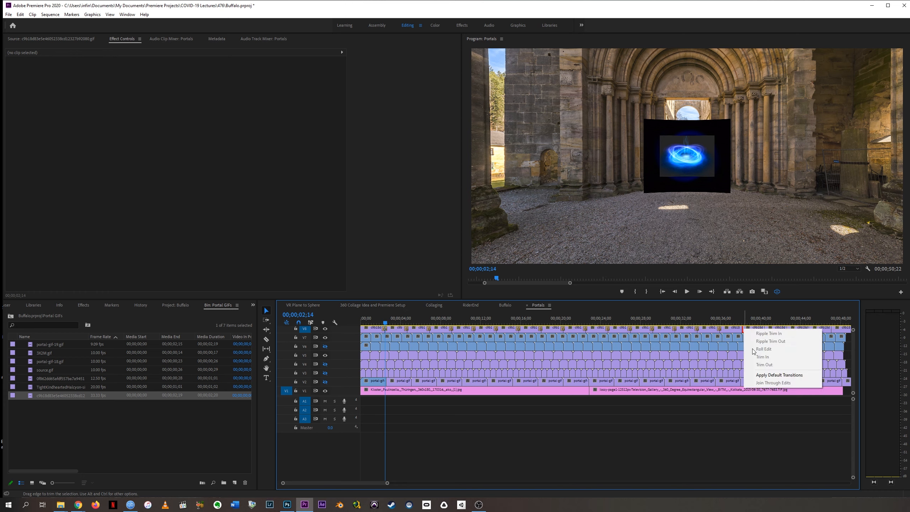
{"action": "left_click", "coordinate": [757, 375]}
{"action": "right_click", "coordinate": [765, 328]}
{"action": "left_click", "coordinate": [774, 375]}
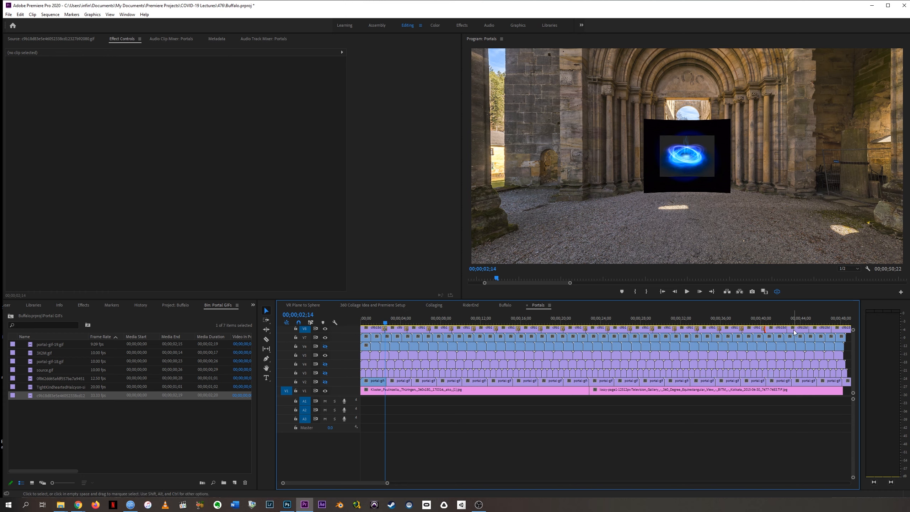
{"action": "right_click", "coordinate": [788, 328]}
{"action": "left_click", "coordinate": [808, 375]}
{"action": "right_click", "coordinate": [811, 328]}
{"action": "left_click", "coordinate": [831, 375]}
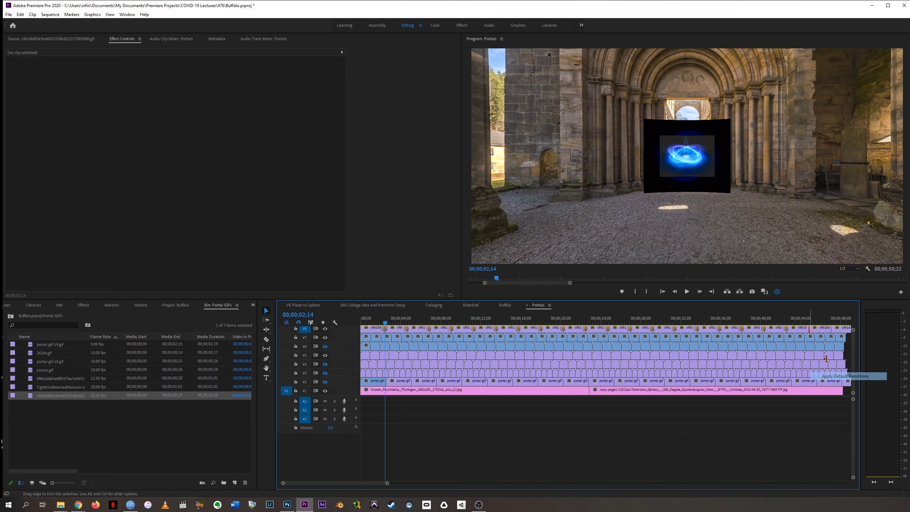
{"action": "right_click", "coordinate": [833, 327]}
{"action": "left_click", "coordinate": [855, 376]}
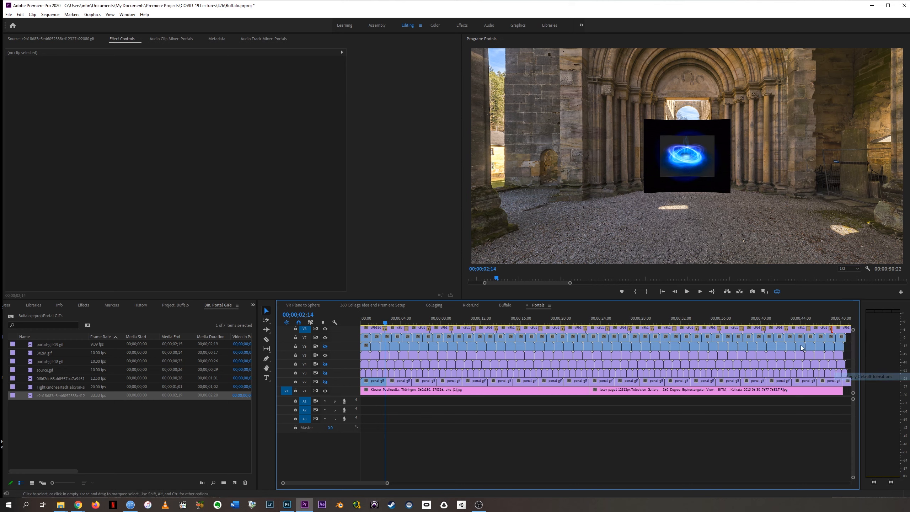
Nest all the clips on V8 into a single sequence named Orbit.
{"action": "key", "text": "minus"}
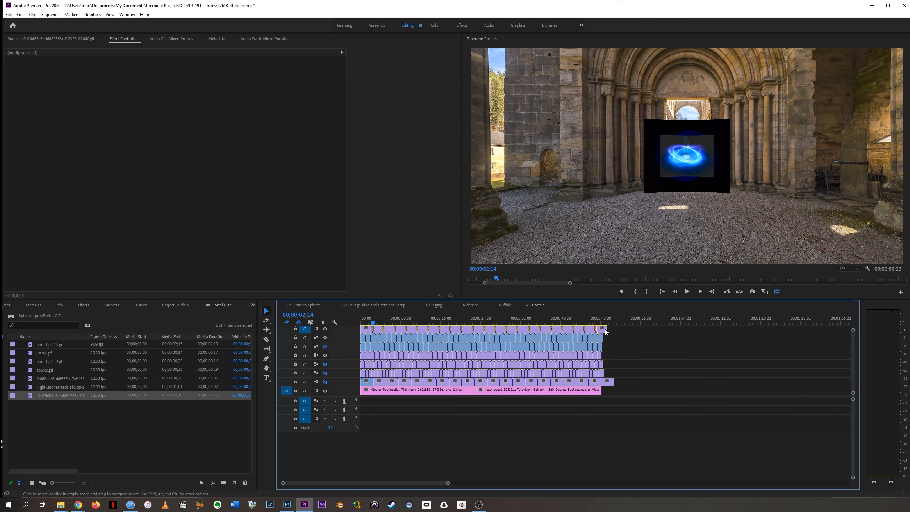
{"action": "left_click_drag", "start_coordinate": [614, 331], "coordinate": [365, 332]}
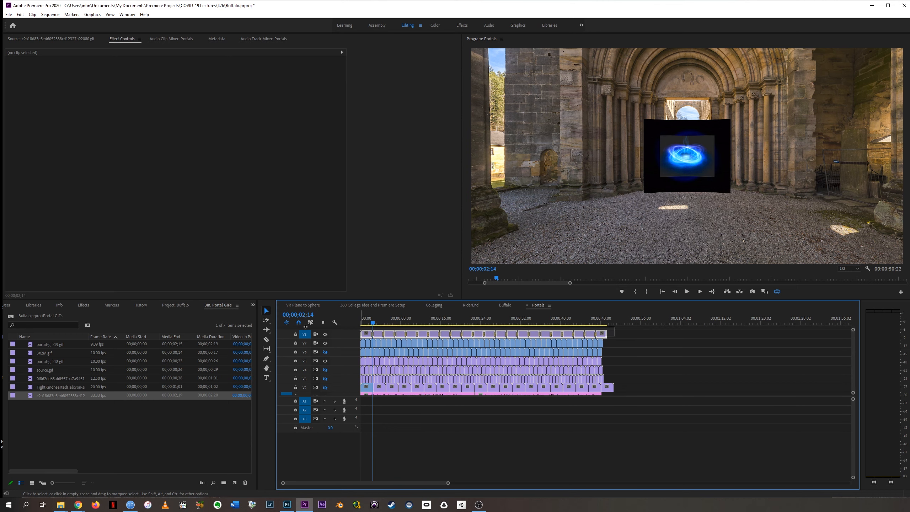
{"action": "right_click", "coordinate": [376, 335]}
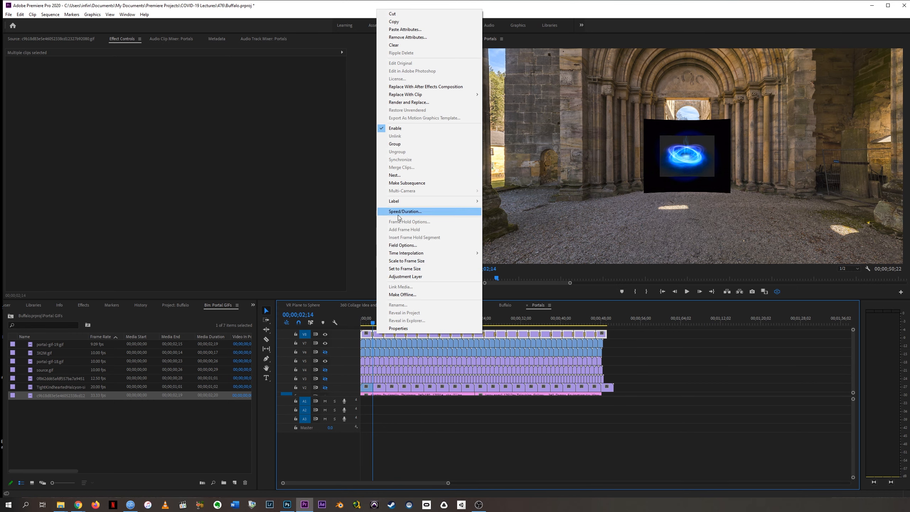
{"action": "left_click", "coordinate": [401, 175]}
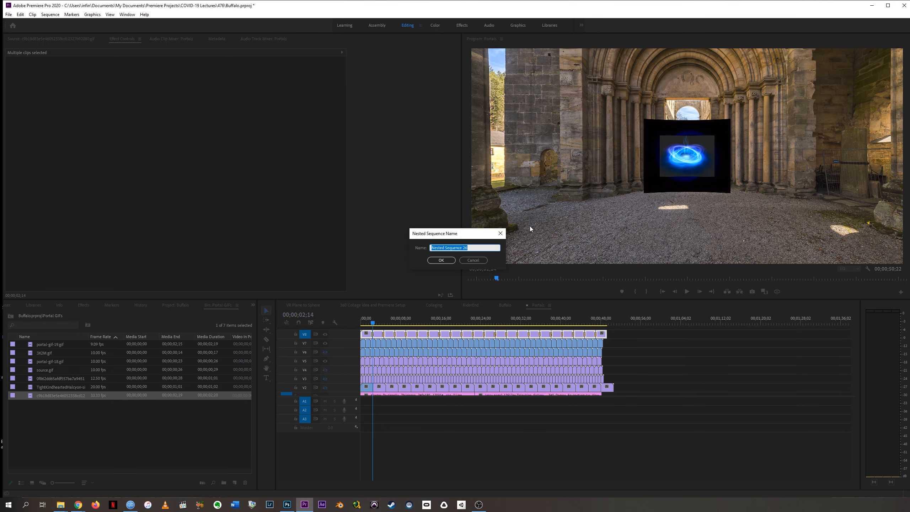
{"action": "type", "text": "Orbit"}
{"action": "key", "text": "Return"}
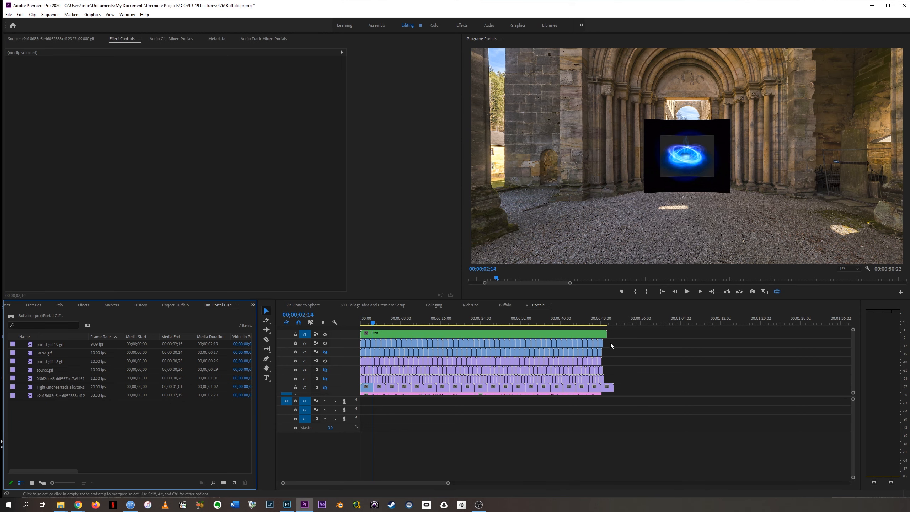
Hide track V8, nest all the clips on V7 into a sequence named Galaxy, and hide V7.
{"action": "left_click", "coordinate": [325, 334]}
{"action": "left_click_drag", "start_coordinate": [614, 343], "coordinate": [363, 343]}
{"action": "right_click", "coordinate": [426, 343]}
{"action": "type", "text": "Galaxy"}
{"action": "key", "text": "Return"}
{"action": "left_click", "coordinate": [325, 343]}
Nest all the clips on V6 into a sequence named Purple.
{"action": "left_click", "coordinate": [324, 352]}
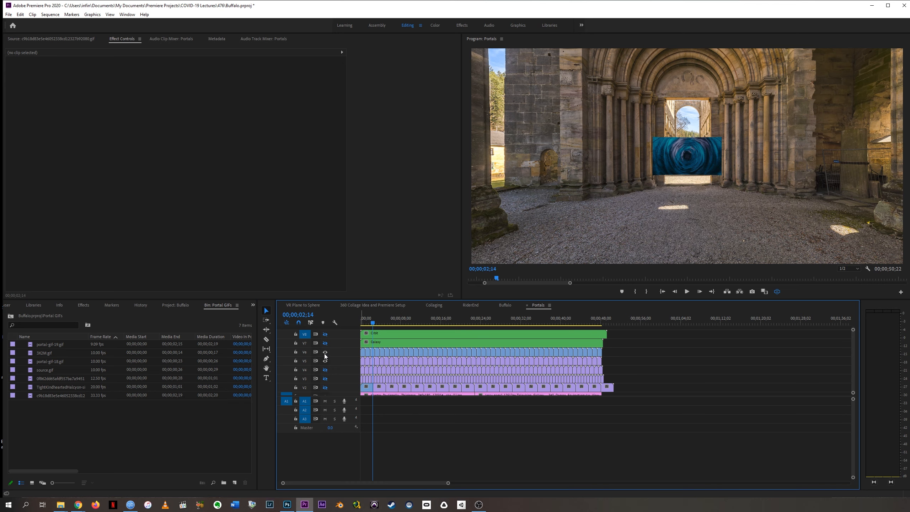
{"action": "left_click", "coordinate": [376, 359]}
{"action": "right_click", "coordinate": [402, 351]}
{"action": "left_click", "coordinate": [416, 193]}
{"action": "type", "text": "Purple"}
{"action": "key", "text": "Return"}
Nest all the clips on V5 into a sequence named Breathe, with V6 and V5 hidden.
{"action": "left_click_drag", "start_coordinate": [609, 361], "coordinate": [363, 361]}
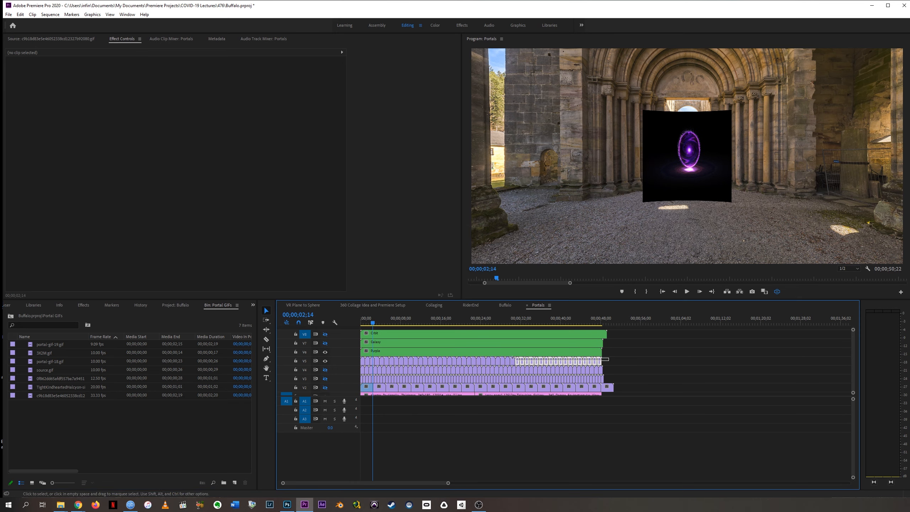
{"action": "left_click", "coordinate": [324, 352]}
{"action": "left_click", "coordinate": [413, 201]}
{"action": "type", "text": "Breathe"}
{"action": "key", "text": "Return"}
{"action": "left_click", "coordinate": [325, 361]}
Nest all the clips on V4 into a sequence named 8bit and hide that track.
{"action": "left_click", "coordinate": [325, 370]}
{"action": "left_click_drag", "start_coordinate": [609, 370], "coordinate": [363, 372]}
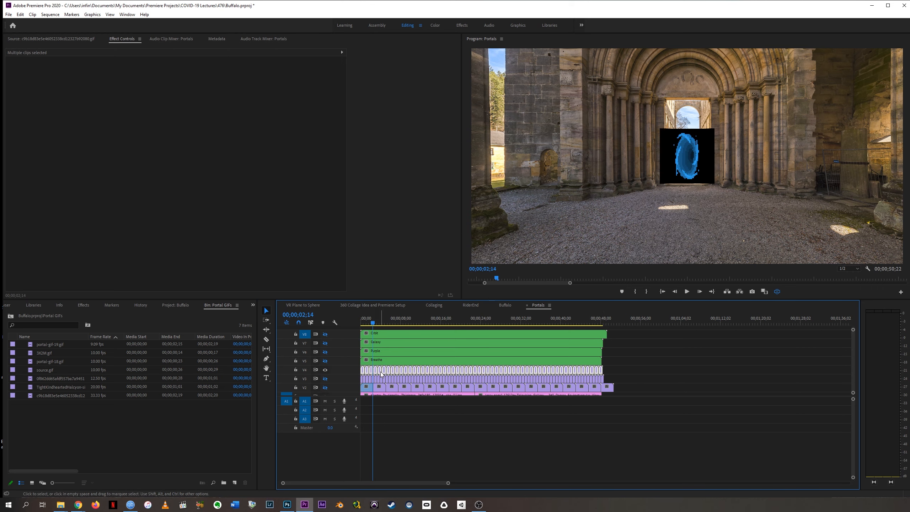
{"action": "right_click", "coordinate": [380, 373]}
{"action": "left_click", "coordinate": [456, 214]}
{"action": "type", "text": "8bit"}
{"action": "key", "text": "Return"}
{"action": "left_click", "coordinate": [325, 370]}
Nest all the clips on V3 into a sequence named Whirlpool and hide that track.
{"action": "left_click", "coordinate": [325, 379]}
{"action": "right_click", "coordinate": [363, 379]}
{"action": "left_click_drag", "start_coordinate": [609, 378], "coordinate": [347, 389]}
{"action": "left_click", "coordinate": [395, 227]}
{"action": "type", "text": "Whirlpool"}
{"action": "key", "text": "Return"}
{"action": "left_click", "coordinate": [324, 378]}
Nest all the clips on V2 into a sequence named Tron.
{"action": "left_click", "coordinate": [325, 388]}
{"action": "right_click", "coordinate": [430, 391]}
{"action": "left_click", "coordinate": [448, 229]}
{"action": "type", "text": "Tron"}
{"action": "key", "text": "Return"}
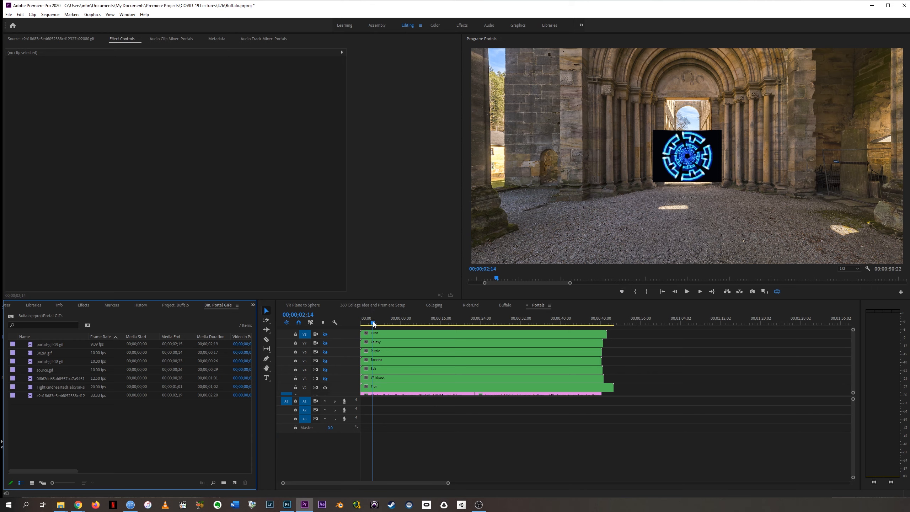
Make tracks V3 through V8 visible again and return the playhead to 00;00;00;00.
{"action": "left_click_drag", "start_coordinate": [373, 324], "coordinate": [388, 323]}
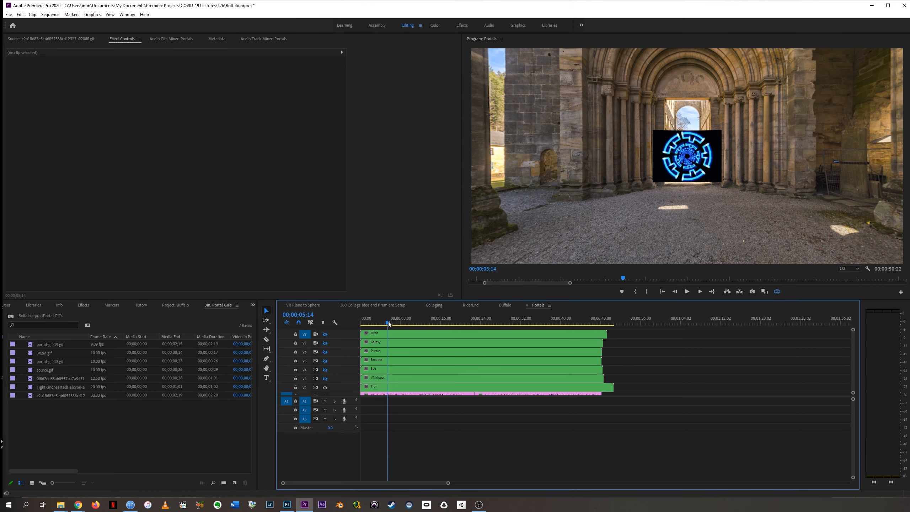
{"action": "left_click", "coordinate": [324, 379]}
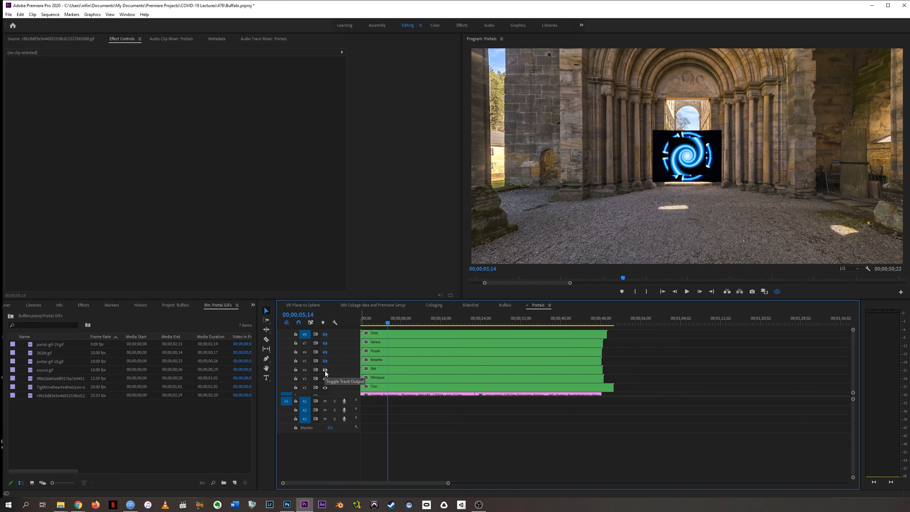
{"action": "left_click", "coordinate": [325, 370]}
{"action": "left_click", "coordinate": [325, 360]}
{"action": "left_click", "coordinate": [325, 351]}
{"action": "left_click", "coordinate": [325, 343]}
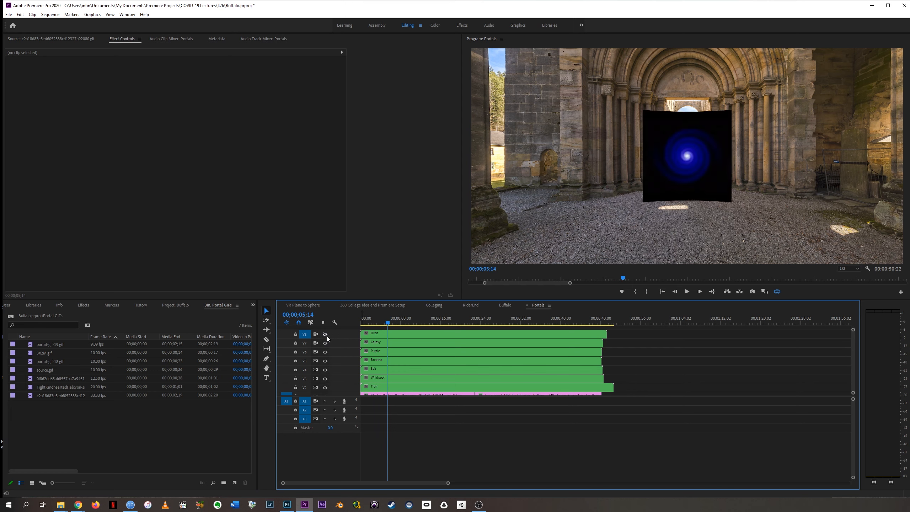
{"action": "left_click", "coordinate": [325, 334]}
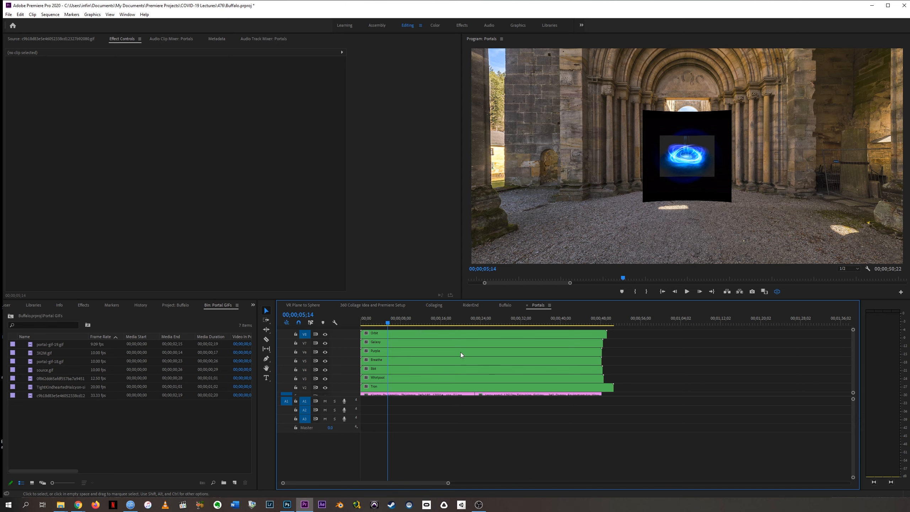
{"action": "left_click_drag", "start_coordinate": [388, 323], "coordinate": [367, 323]}
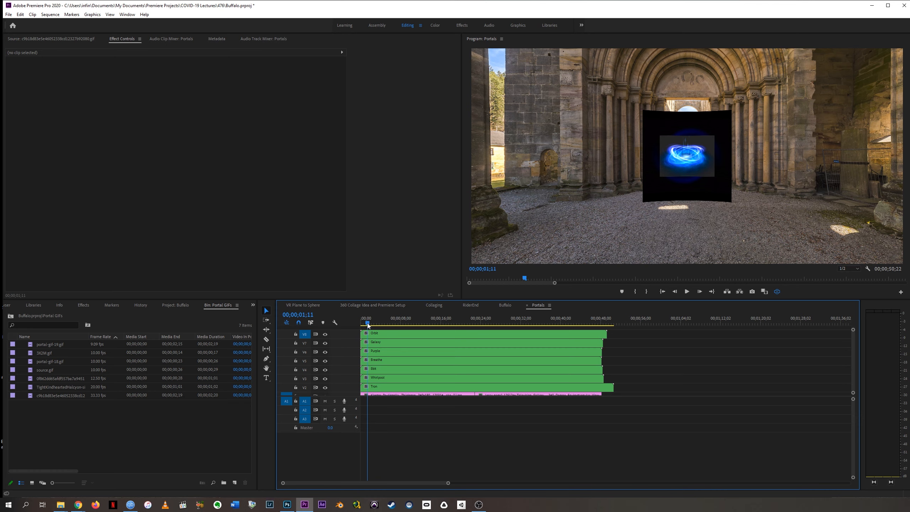
{"action": "mouse_move", "coordinate": [368, 324]}
{"action": "left_mouse_down"}
{"action": "mouse_move", "coordinate": [347, 322]}
{"action": "mouse_move", "coordinate": [367, 322]}
{"action": "mouse_move", "coordinate": [355, 323]}
{"action": "left_mouse_up"}
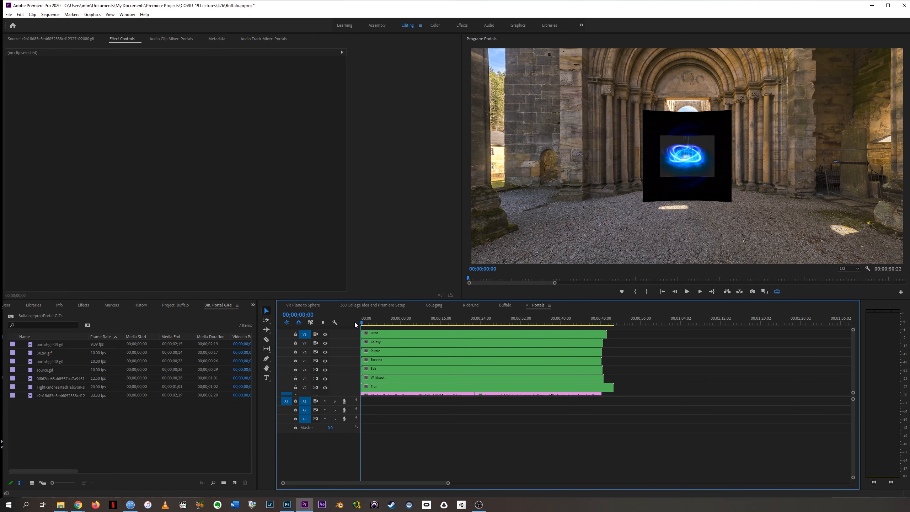
Apply VR Plane to Sphere to the Orbit clip and enlarge the portal to a scale of about 153 degrees.
{"action": "left_click", "coordinate": [389, 335]}
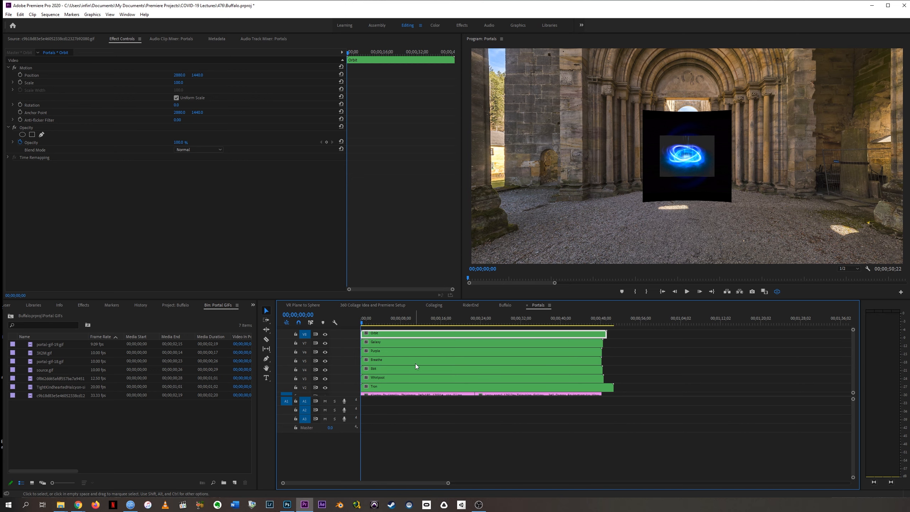
{"action": "key", "text": "shift+7"}
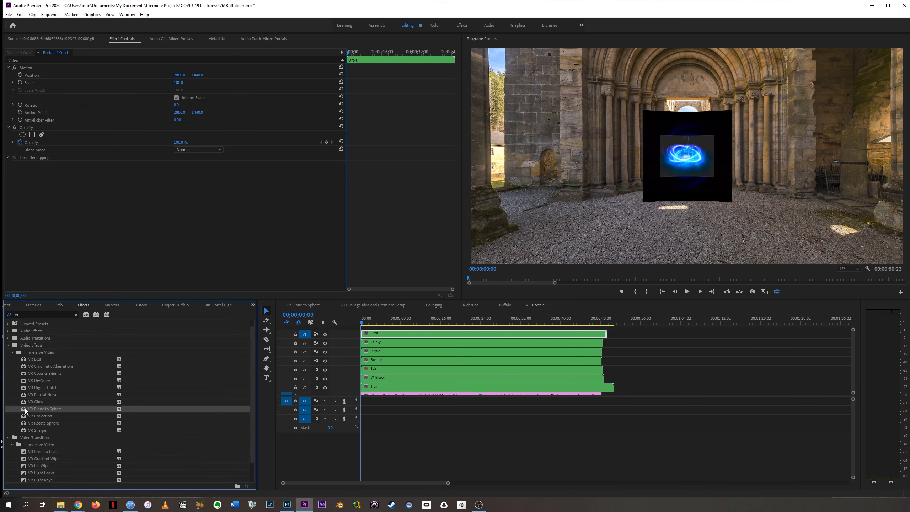
{"action": "left_click_drag", "start_coordinate": [26, 409], "coordinate": [348, 330]}
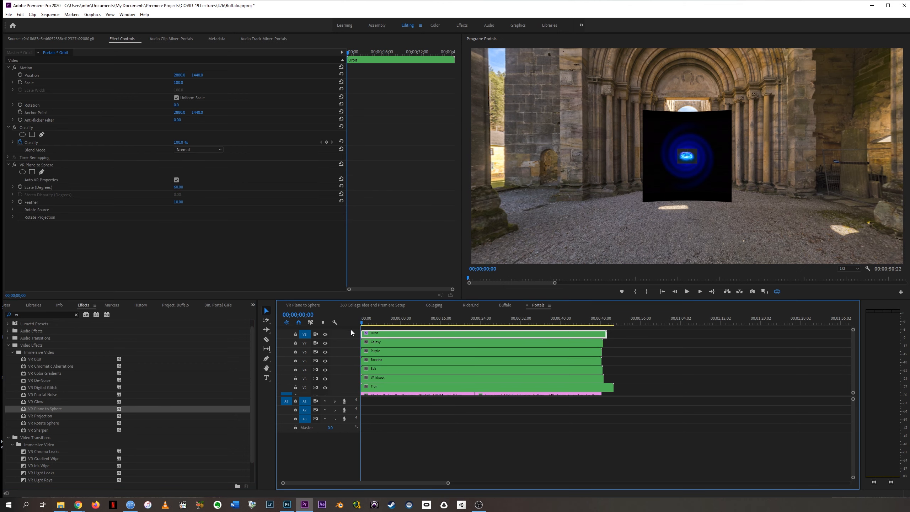
{"action": "left_click_drag", "start_coordinate": [180, 189], "coordinate": [214, 189]}
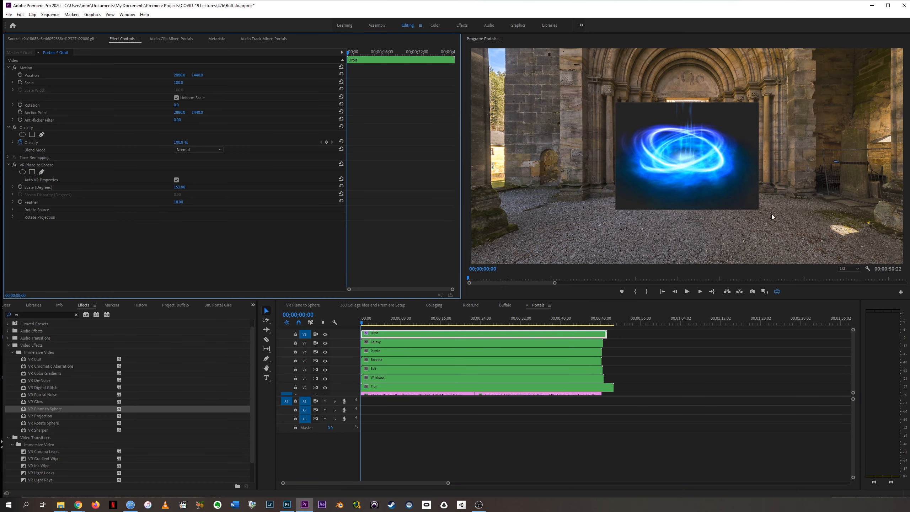
Set the Orbit portal's Scale (Degrees) to 147 and turn it sideways with a negative Source Pan.
{"action": "left_click_drag", "start_coordinate": [728, 145], "coordinate": [874, 149]}
{"action": "left_click", "coordinate": [13, 210]}
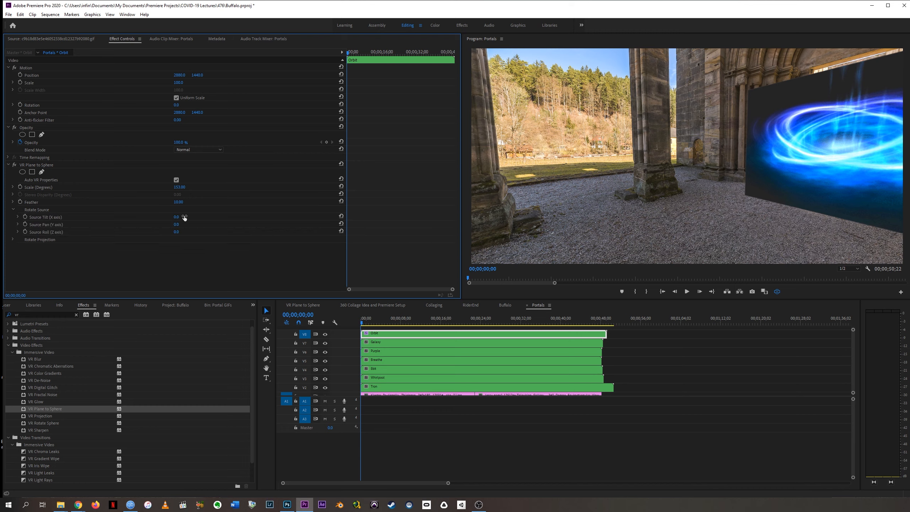
{"action": "left_click_drag", "start_coordinate": [178, 217], "coordinate": [152, 224]}
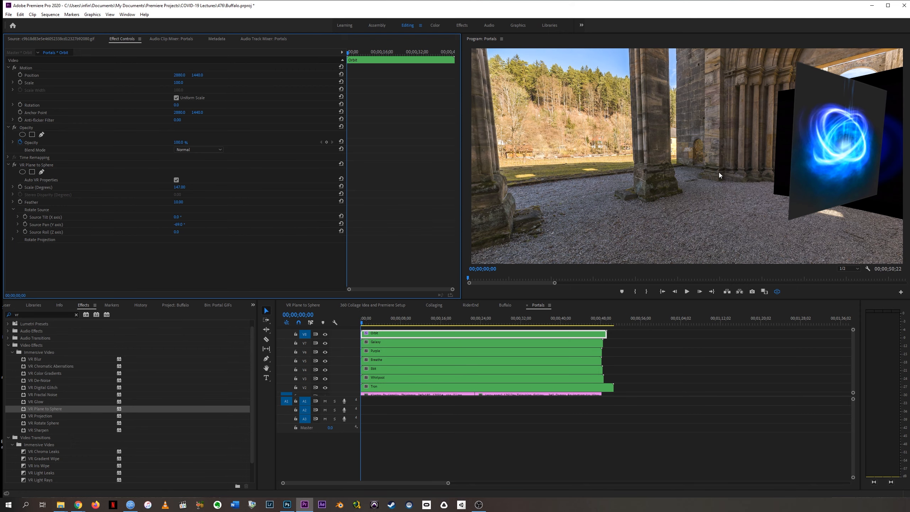
Rotate the Orbit portal's projection to tilt -11°, pan -54° and roll -22°, and reset its Source Pan to 0.
{"action": "left_click", "coordinate": [13, 239]}
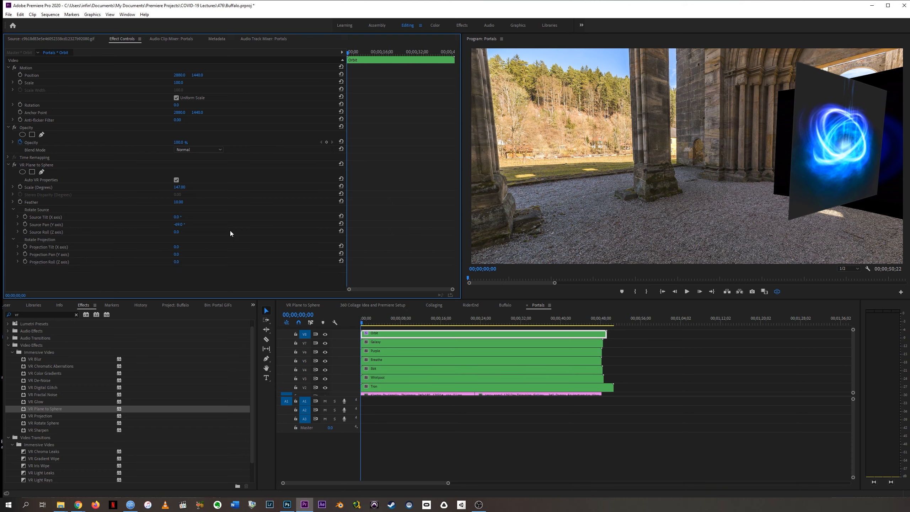
{"action": "left_click_drag", "start_coordinate": [176, 247], "coordinate": [156, 254]}
{"action": "left_click_drag", "start_coordinate": [176, 262], "coordinate": [168, 261]}
{"action": "left_click", "coordinate": [181, 253]}
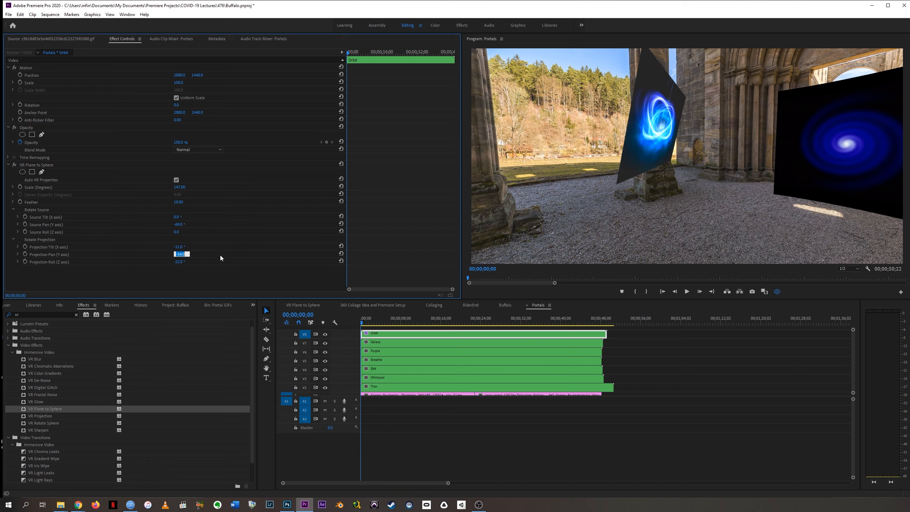
{"action": "left_click", "coordinate": [179, 224]}
{"action": "type", "text": "0"}
{"action": "key", "text": "Return"}
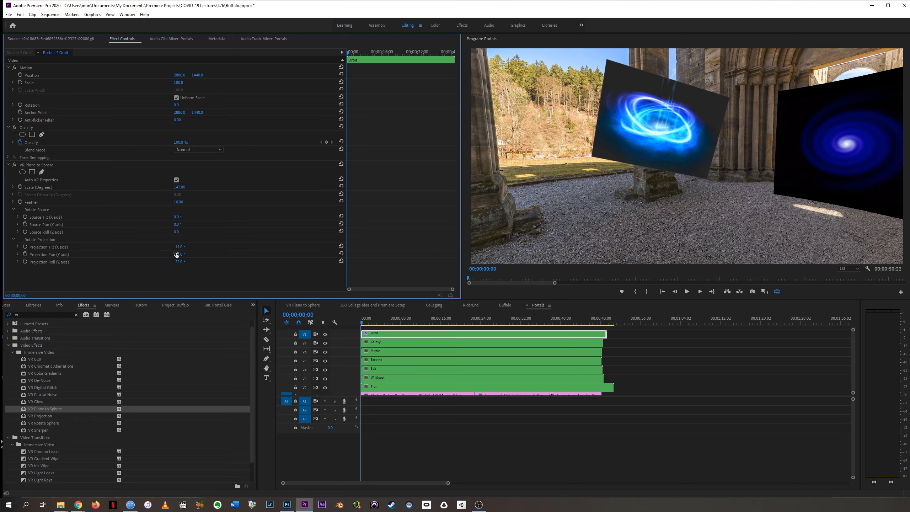
Set the Orbit portal's Projection Pan to about -79° and Projection Roll to -11° so it stands beside the pillar.
{"action": "mouse_move", "coordinate": [176, 254]}
{"action": "left_mouse_down"}
{"action": "mouse_move", "coordinate": [167, 254]}
{"action": "mouse_move", "coordinate": [176, 262]}
{"action": "left_mouse_up"}
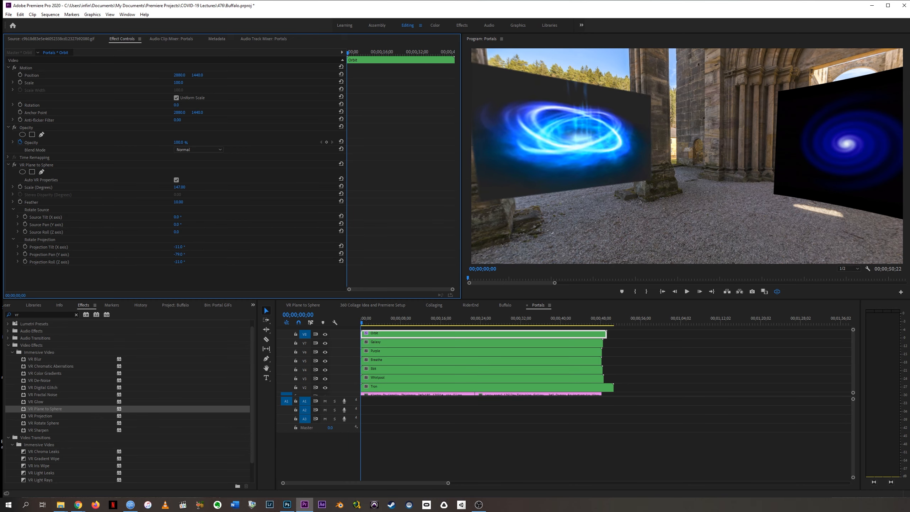
{"action": "left_click_drag", "start_coordinate": [503, 193], "coordinate": [616, 189]}
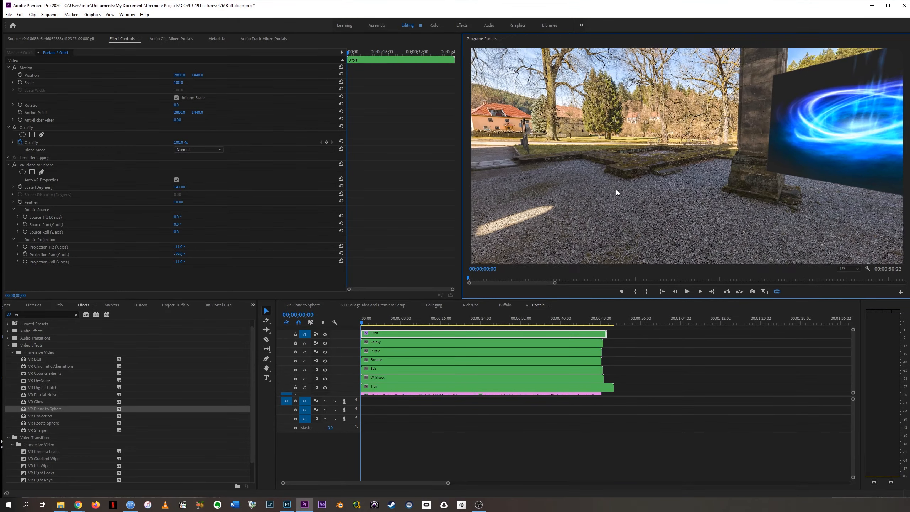
{"action": "mouse_move", "coordinate": [180, 254]}
{"action": "left_mouse_down"}
{"action": "mouse_move", "coordinate": [156, 255]}
{"action": "mouse_move", "coordinate": [180, 255]}
{"action": "left_mouse_up"}
{"action": "left_click_drag", "start_coordinate": [753, 155], "coordinate": [538, 155]}
Apply VR Plane to Sphere to the Galaxy clip and set its Scale (Degrees) to 147.
{"action": "left_click", "coordinate": [381, 343]}
{"action": "left_click_drag", "start_coordinate": [45, 409], "coordinate": [382, 344]}
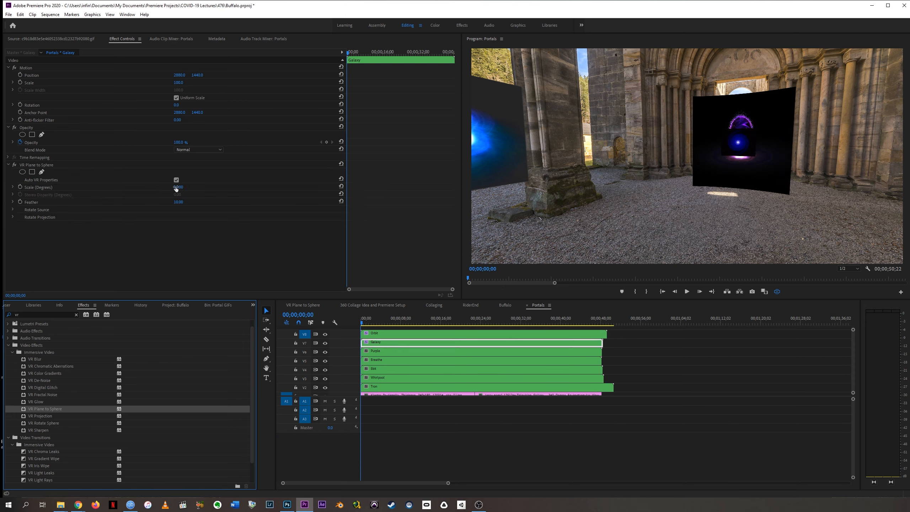
{"action": "left_click_drag", "start_coordinate": [177, 187], "coordinate": [209, 188]}
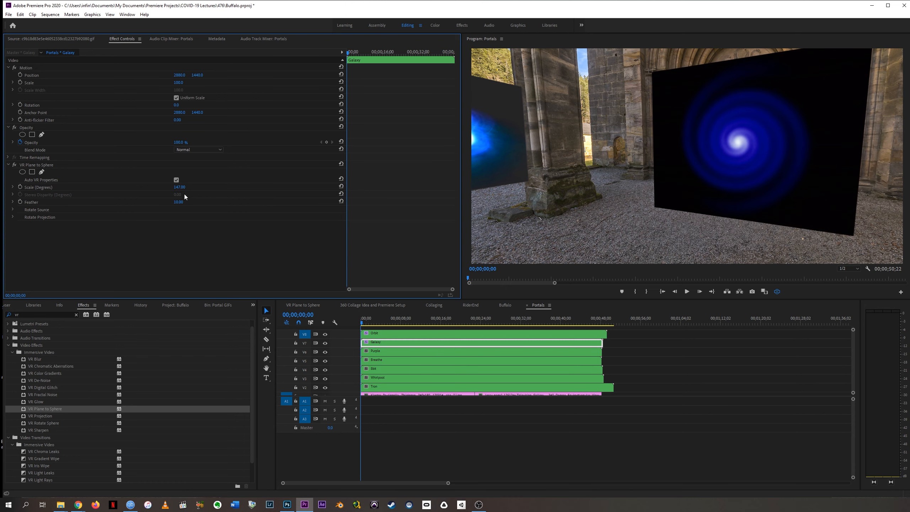
Set the Galaxy portal's scale to 124 degrees, Source Pan to about -31° and Projection Pan to -142°.
{"action": "left_click", "coordinate": [14, 215]}
{"action": "mouse_move", "coordinate": [177, 224]}
{"action": "left_mouse_down"}
{"action": "mouse_move", "coordinate": [133, 225]}
{"action": "mouse_move", "coordinate": [177, 225]}
{"action": "left_mouse_up"}
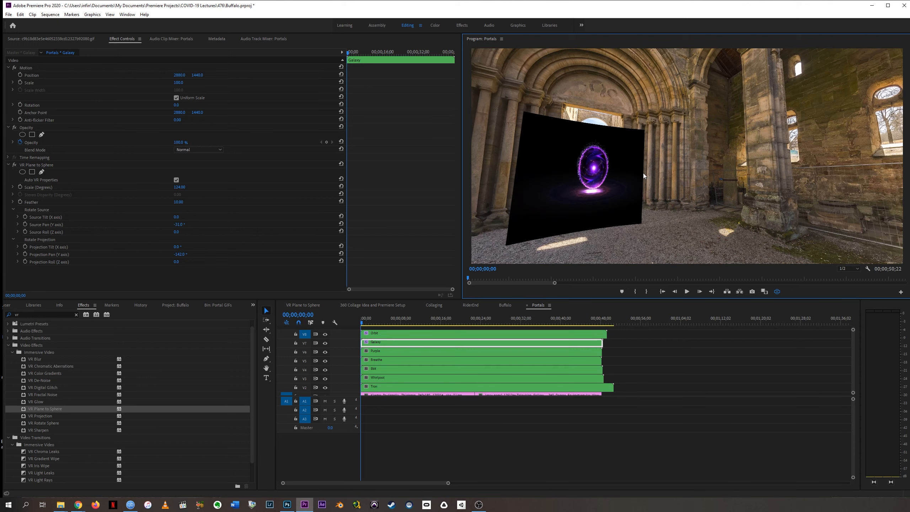
{"action": "left_click_drag", "start_coordinate": [643, 173], "coordinate": [649, 172]}
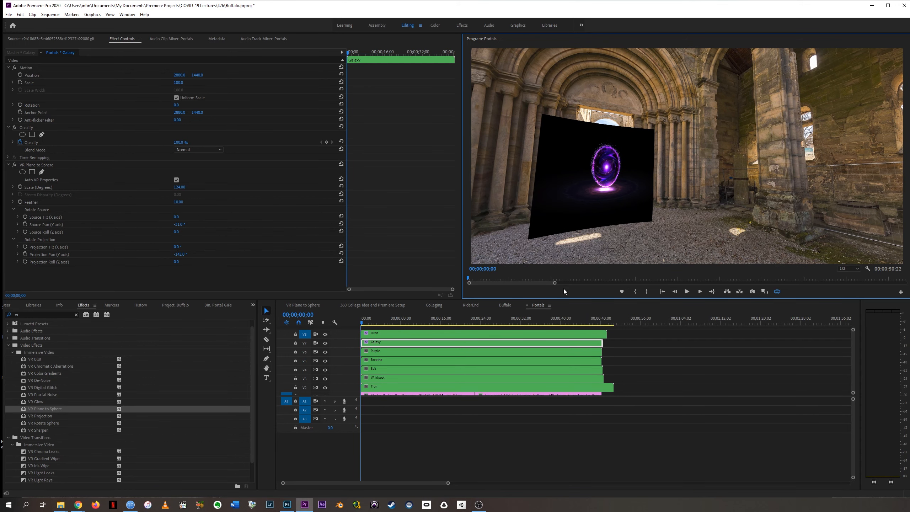
Apply VR Plane to Sphere to the Purple clip and enlarge the portal in front of the arched doorway.
{"action": "left_click", "coordinate": [377, 353]}
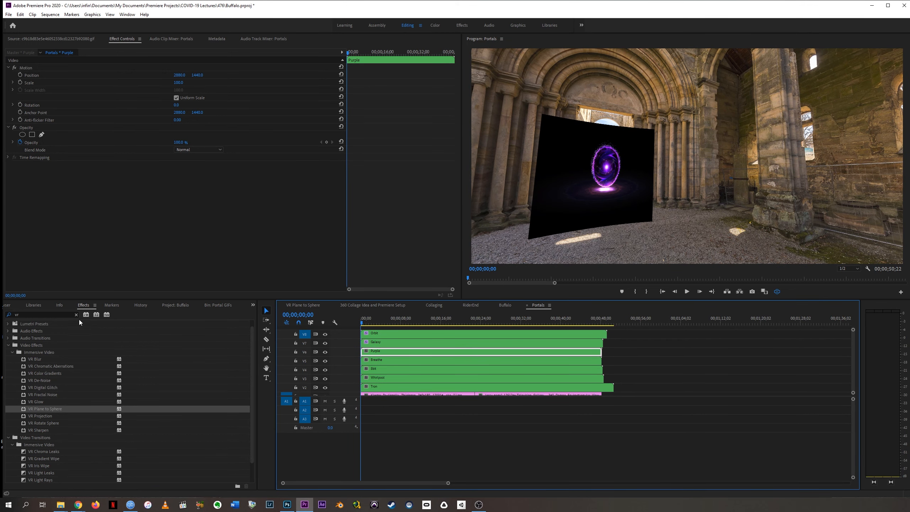
{"action": "left_click_drag", "start_coordinate": [42, 408], "coordinate": [94, 221]}
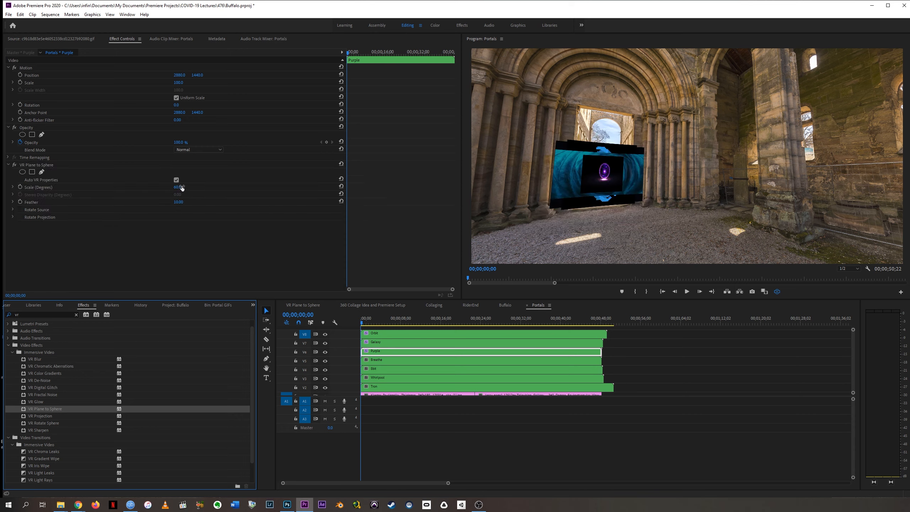
{"action": "left_click_drag", "start_coordinate": [182, 188], "coordinate": [208, 188]}
Apply VR Plane to Sphere to the Breathe clip and enlarge its scale.
{"action": "left_click", "coordinate": [394, 360]}
{"action": "left_click_drag", "start_coordinate": [44, 409], "coordinate": [97, 200]}
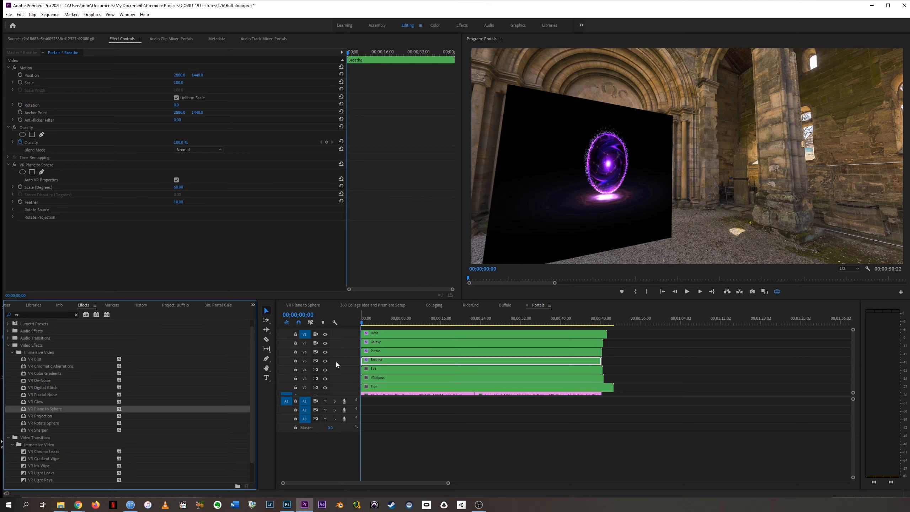
{"action": "left_click_drag", "start_coordinate": [179, 187], "coordinate": [213, 187]}
Pan the Breathe portal's projection around the sphere to stand in front of the pillared side wall.
{"action": "left_click", "coordinate": [13, 217]}
{"action": "left_click_drag", "start_coordinate": [176, 232], "coordinate": [208, 231]}
{"action": "left_click_drag", "start_coordinate": [509, 144], "coordinate": [558, 109]}
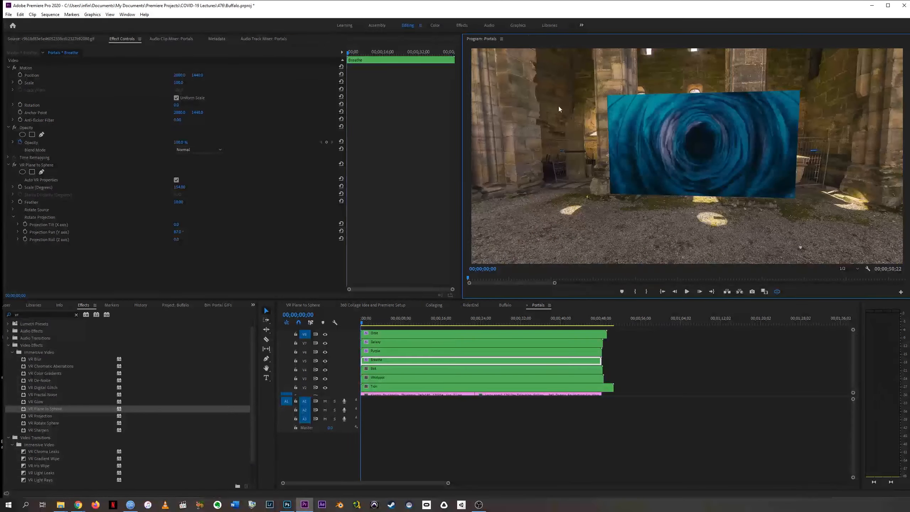
Angle the 8bit portal with Source Pan and swing its Projection Pan around to the wall near the stone altar.
{"action": "left_click", "coordinate": [13, 210]}
{"action": "left_click_drag", "start_coordinate": [177, 225], "coordinate": [201, 216]}
{"action": "left_click_drag", "start_coordinate": [178, 254], "coordinate": [201, 262]}
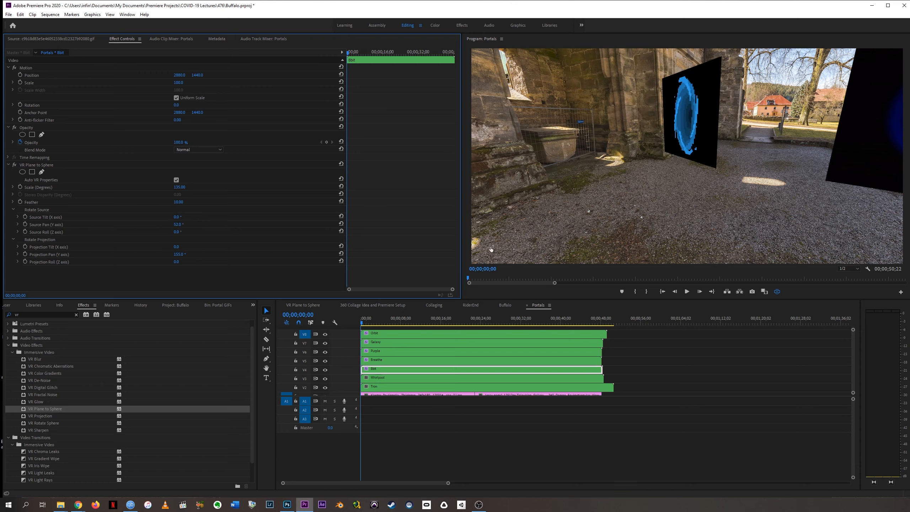
Place the Whirlpool portal on the gravel floor using VR Plane to Sphere's Projection Tilt and enlarge its scale.
{"action": "left_click", "coordinate": [430, 378]}
{"action": "left_click_drag", "start_coordinate": [621, 172], "coordinate": [621, 69]}
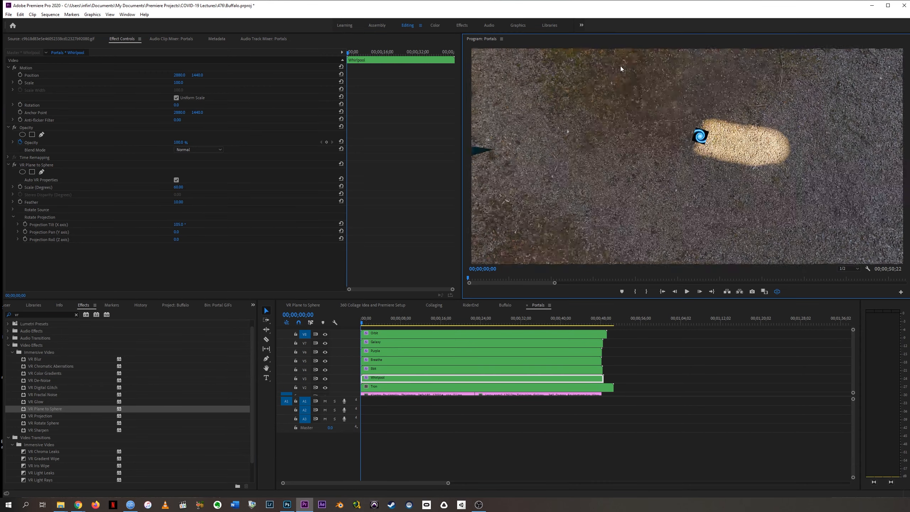
{"action": "left_click_drag", "start_coordinate": [180, 225], "coordinate": [175, 224]}
{"action": "left_click_drag", "start_coordinate": [178, 187], "coordinate": [214, 187]}
Apply VR Plane to Sphere to the Tron clip and tilt its projection overhead into the sky.
{"action": "left_click", "coordinate": [394, 387]}
{"action": "double_click", "coordinate": [39, 410]}
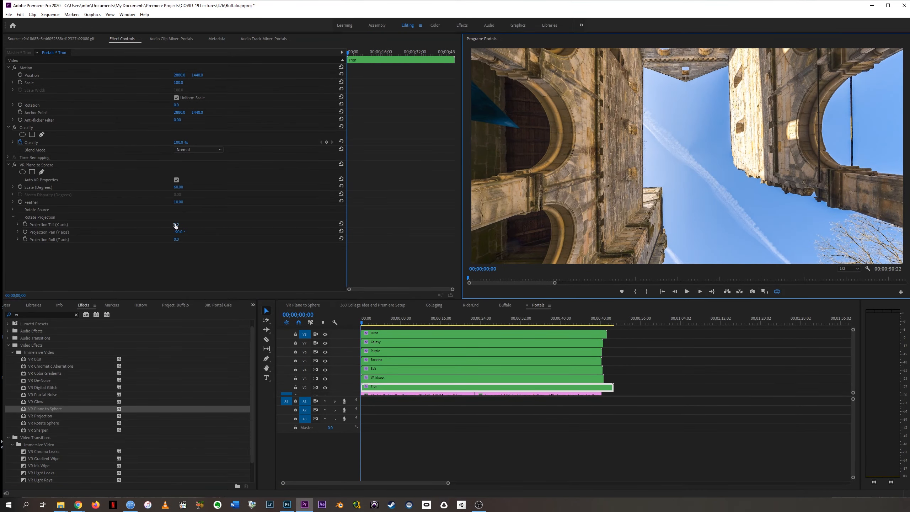
{"action": "left_click_drag", "start_coordinate": [177, 224], "coordinate": [177, 225]}
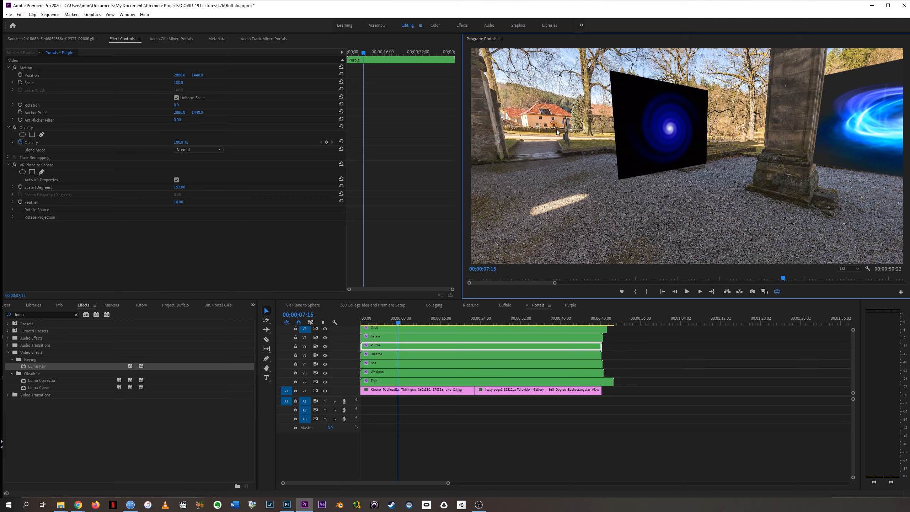
Set the Purple clip's blend mode to Linear Dodge (Add) to drop out its black background.
{"action": "left_click_drag", "start_coordinate": [610, 138], "coordinate": [631, 132]}
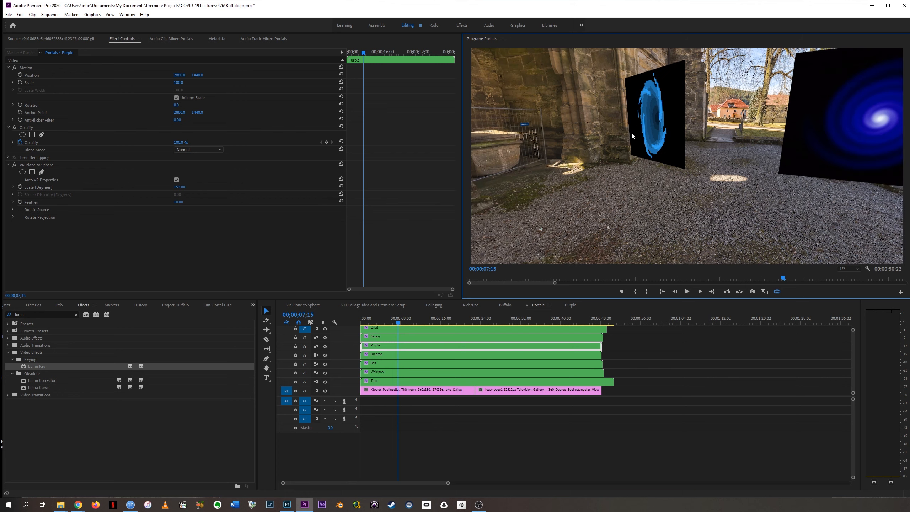
{"action": "left_click_drag", "start_coordinate": [597, 88], "coordinate": [633, 208]}
{"action": "left_click_drag", "start_coordinate": [627, 186], "coordinate": [824, 186]}
{"action": "left_click", "coordinate": [198, 149]}
{"action": "left_click", "coordinate": [198, 238]}
Set the Orbit clip's blend mode to Lighten to drop out its dark background between the stone pillars.
{"action": "left_click", "coordinate": [430, 329]}
{"action": "left_click", "coordinate": [198, 149]}
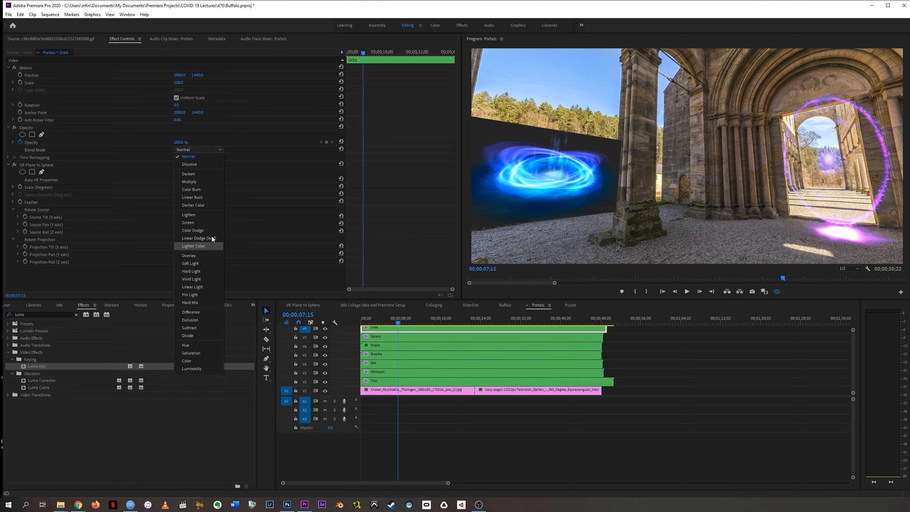
{"action": "left_click", "coordinate": [199, 174]}
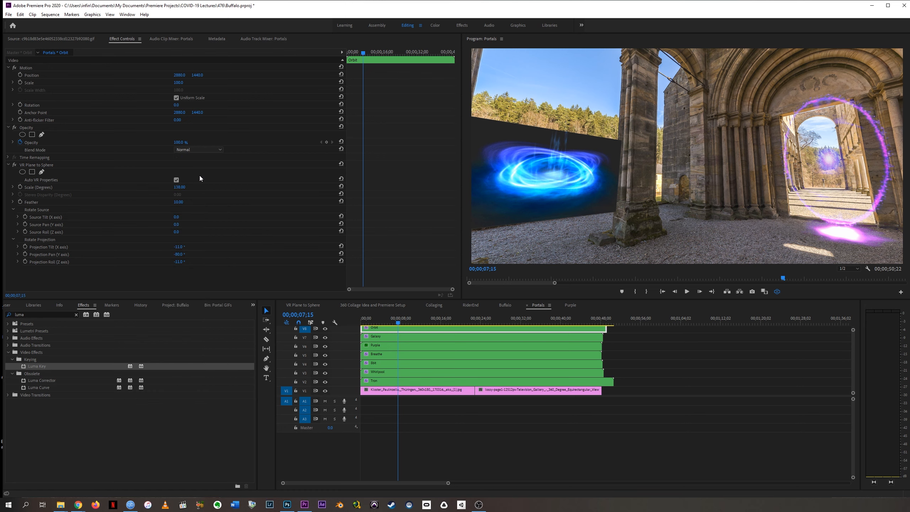
{"action": "left_click", "coordinate": [206, 152]}
{"action": "left_click", "coordinate": [206, 214]}
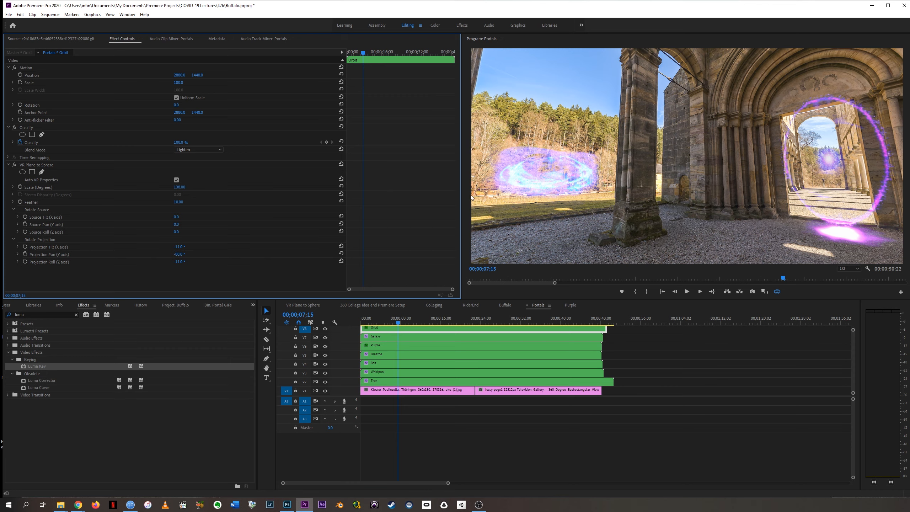
{"action": "left_click_drag", "start_coordinate": [581, 155], "coordinate": [681, 162]}
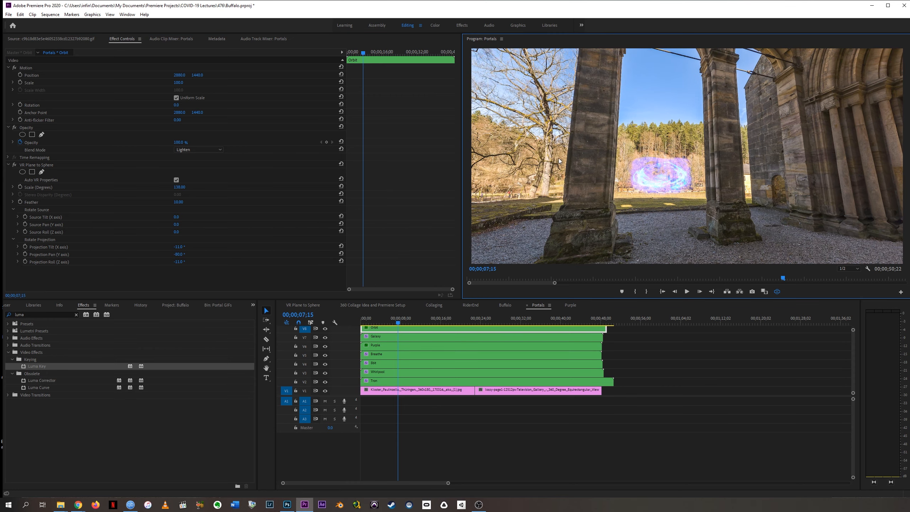
Try the Screen, Color Dodge and Linear Dodge (Add) blend modes on the Orbit clip.
{"action": "left_click", "coordinate": [202, 150]}
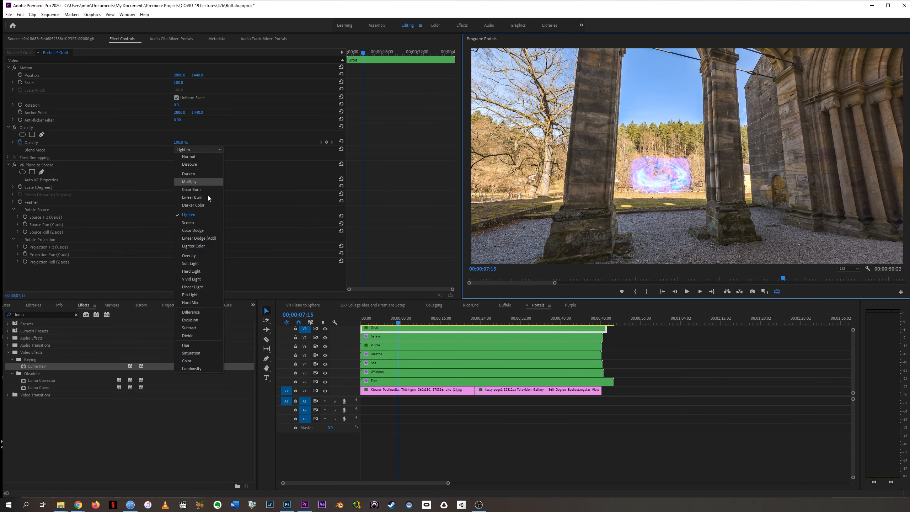
{"action": "left_click", "coordinate": [207, 222]}
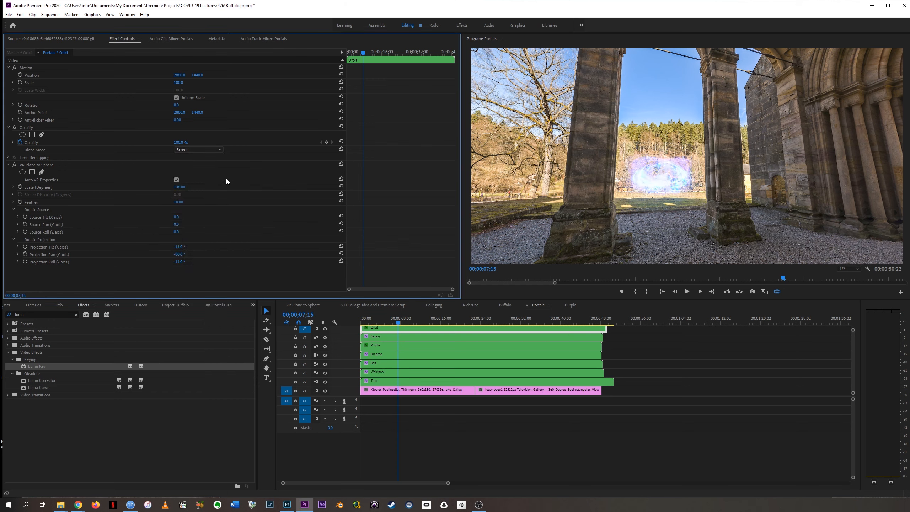
{"action": "left_click", "coordinate": [208, 152]}
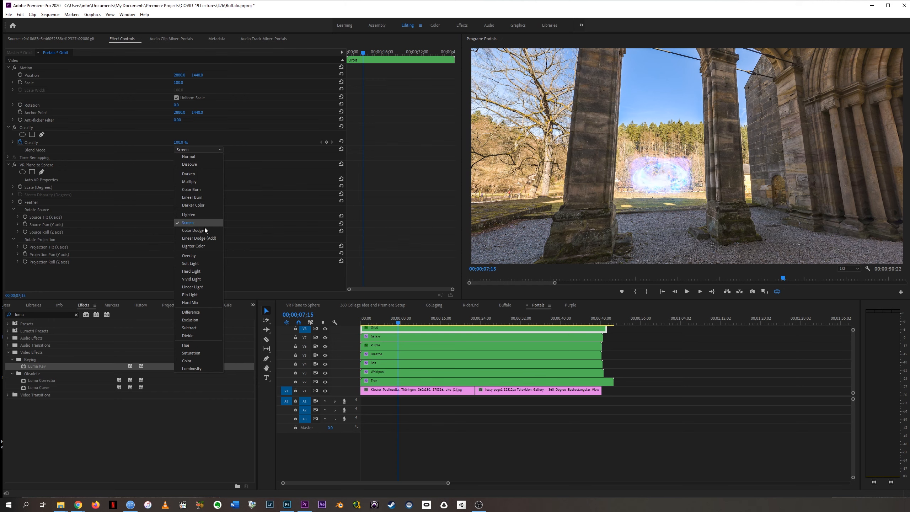
{"action": "left_click", "coordinate": [208, 227]}
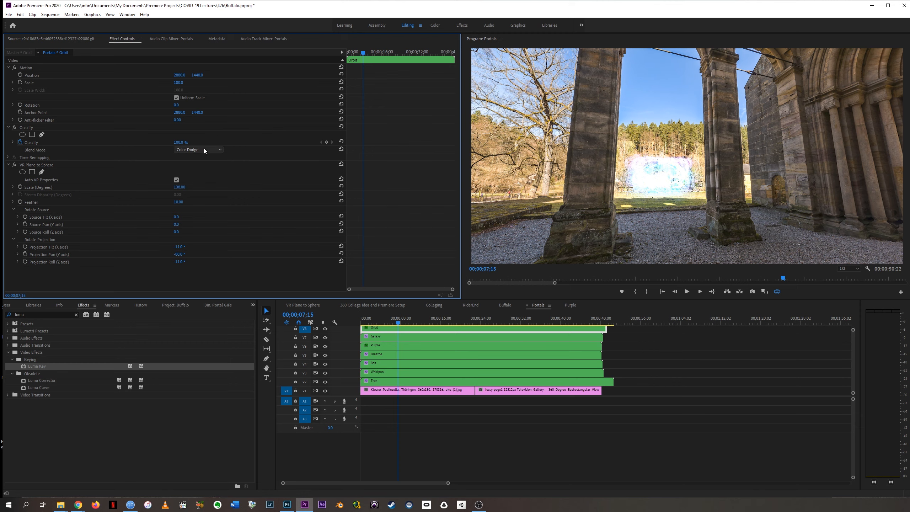
{"action": "left_click", "coordinate": [204, 151]}
{"action": "left_click", "coordinate": [206, 239]}
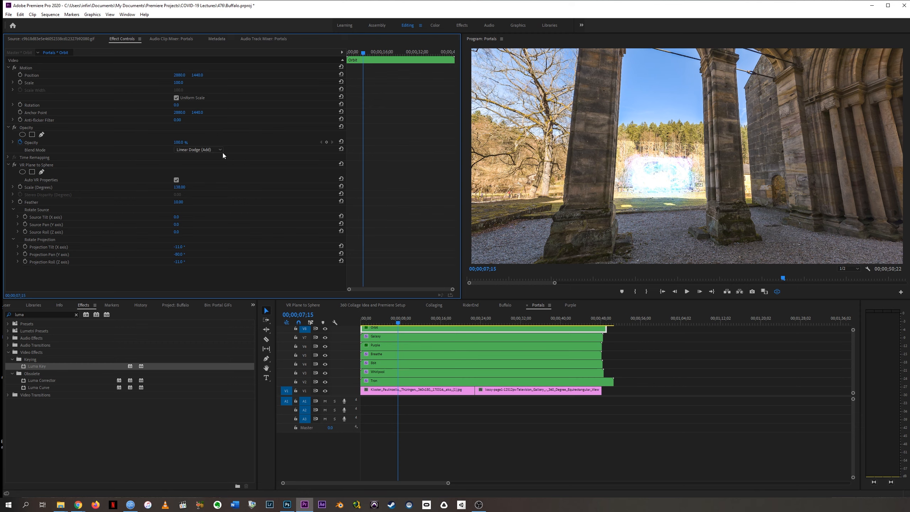
Set the Orbit clip's blend mode to Lighter Color and preview the portal by scrubbing ahead to 00;00;16;13.
{"action": "left_click", "coordinate": [205, 151]}
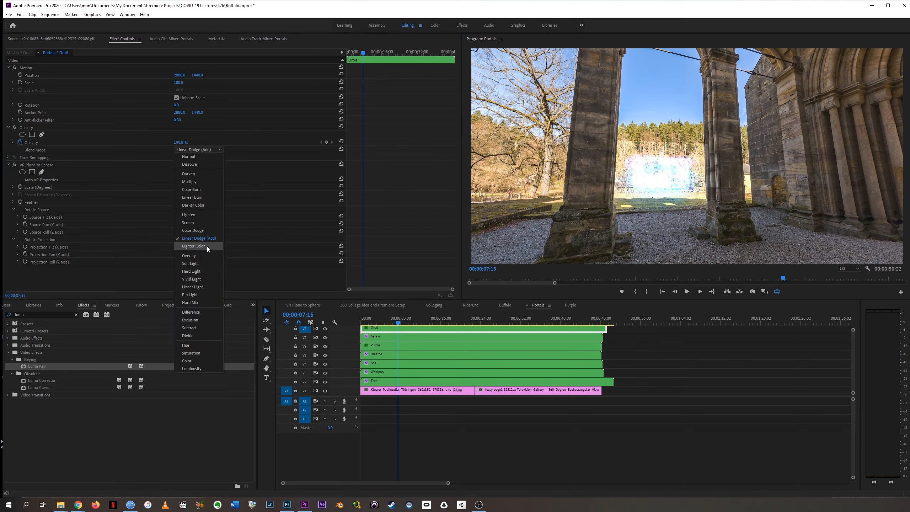
{"action": "left_click", "coordinate": [207, 246]}
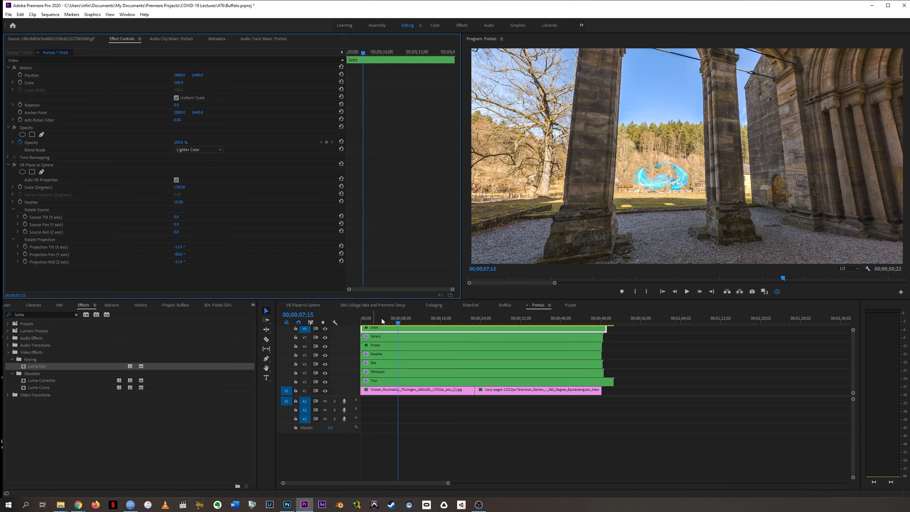
{"action": "left_click_drag", "start_coordinate": [384, 321], "coordinate": [444, 326]}
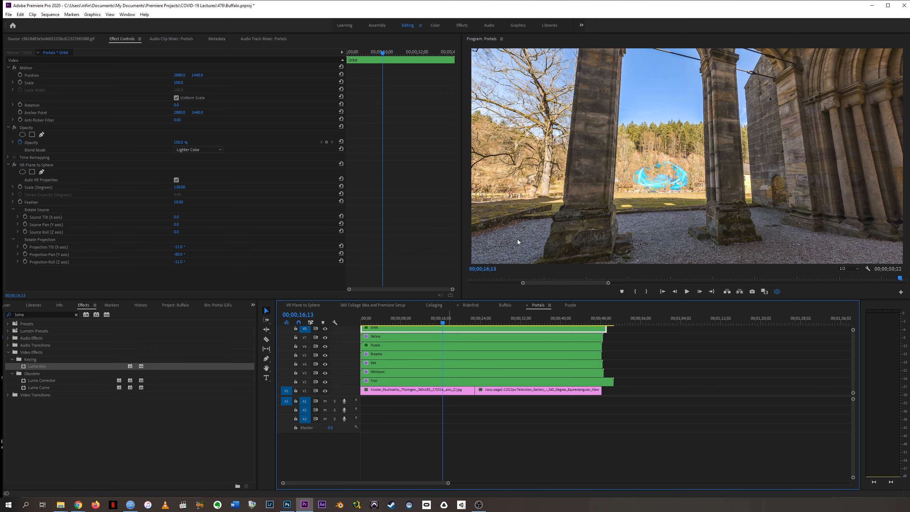
Set the Galaxy clip's blend mode to Lighten to drop out its black background.
{"action": "left_click_drag", "start_coordinate": [535, 190], "coordinate": [610, 193]}
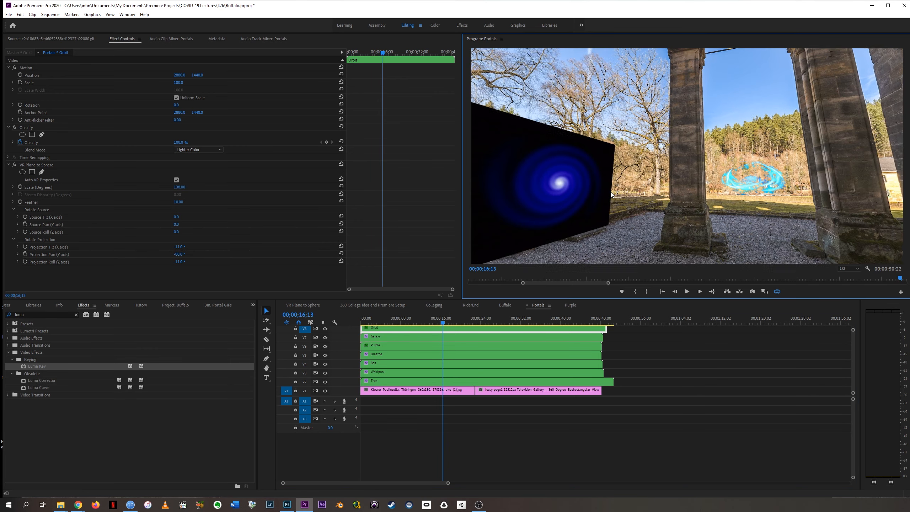
{"action": "left_click", "coordinate": [463, 339]}
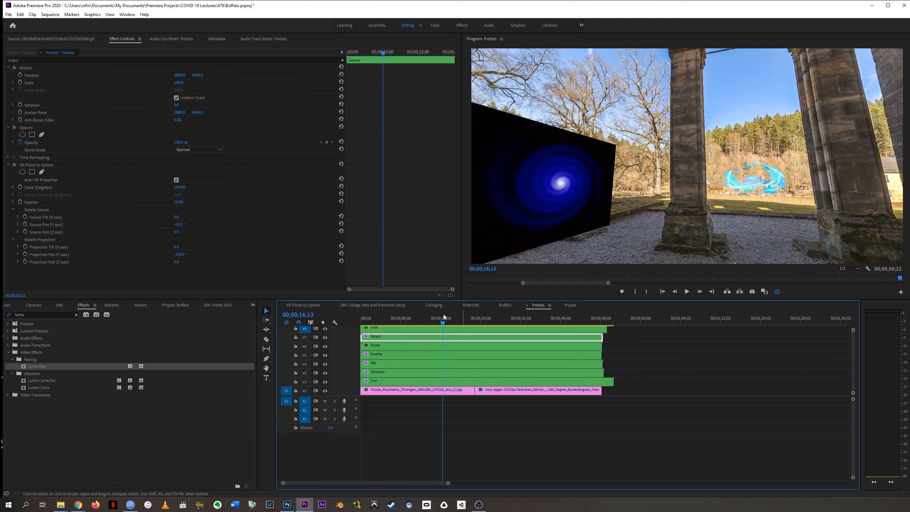
{"action": "left_click", "coordinate": [196, 151]}
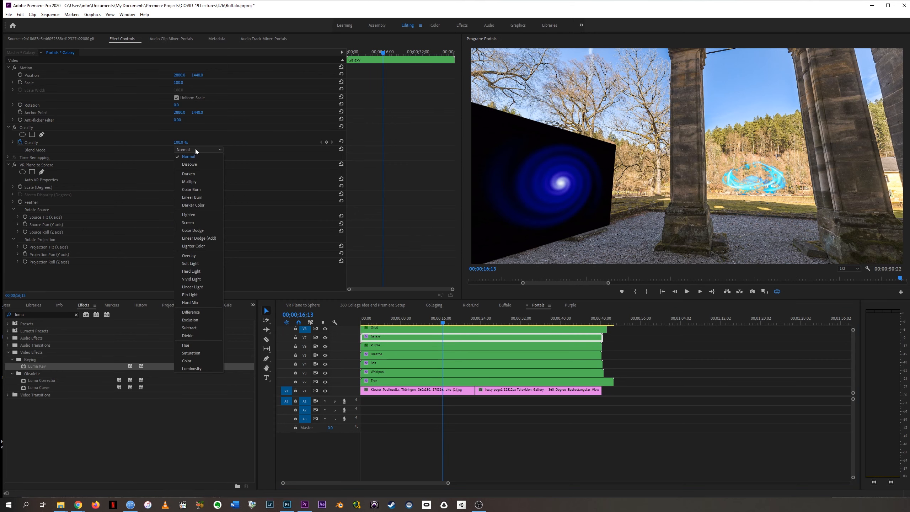
{"action": "left_click", "coordinate": [199, 217]}
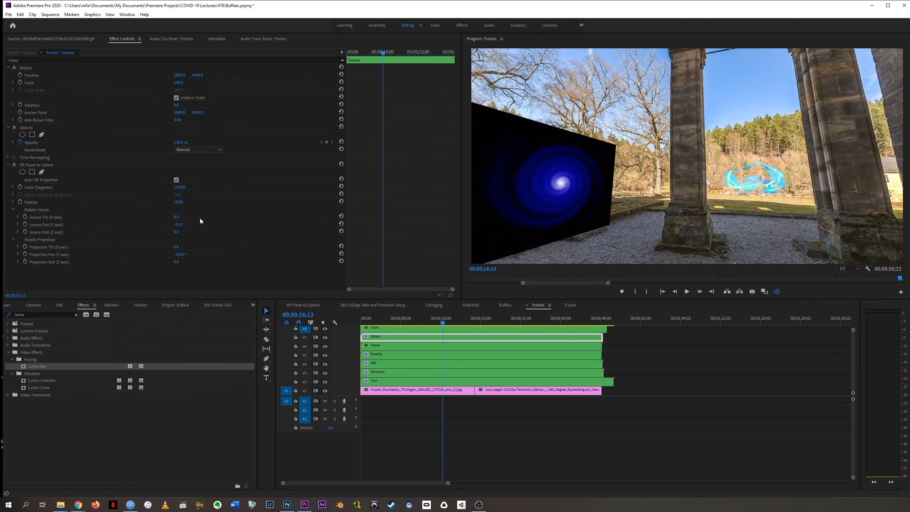
{"action": "left_click", "coordinate": [209, 151]}
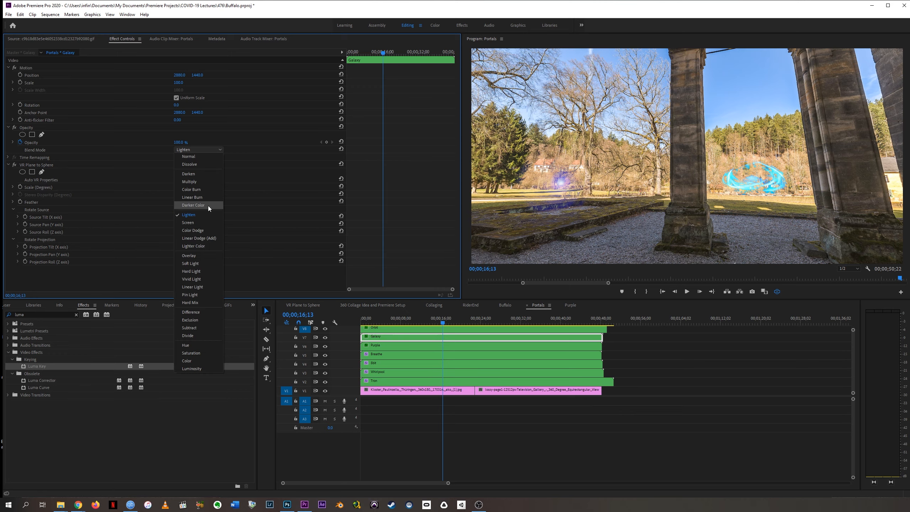